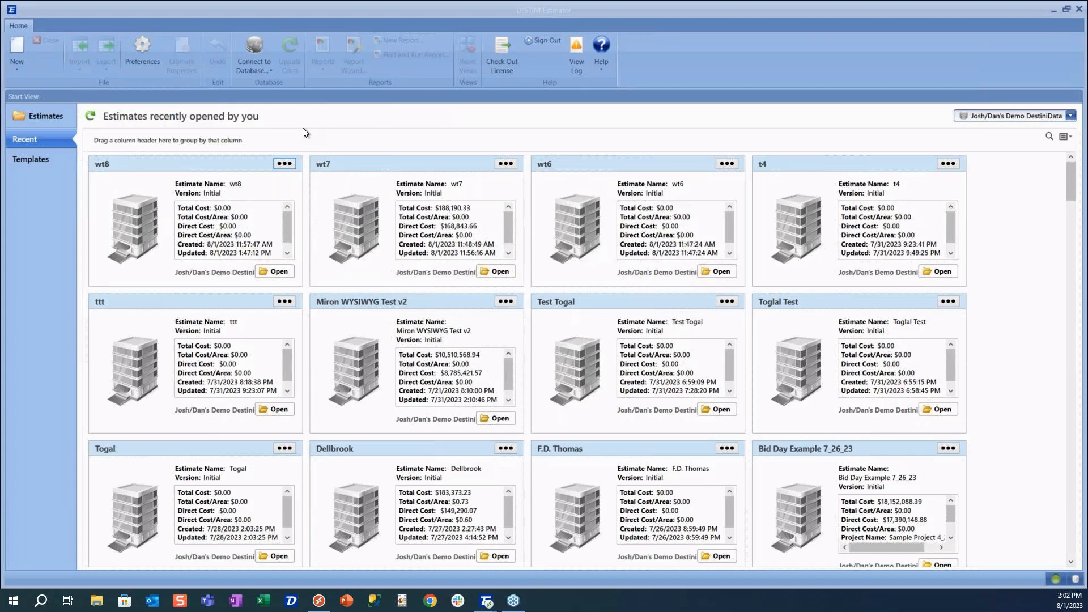
# Step: Create a new estimate named Webinar Togal from the Estimate Template - Standard template
pyautogui.click(39, 162)
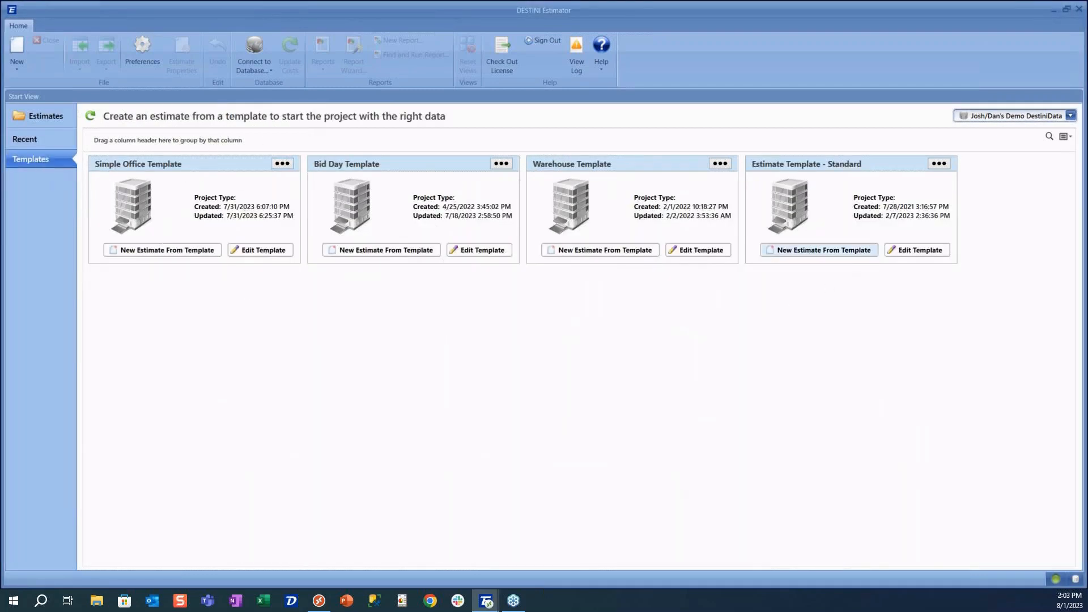
pyautogui.click(836, 252)
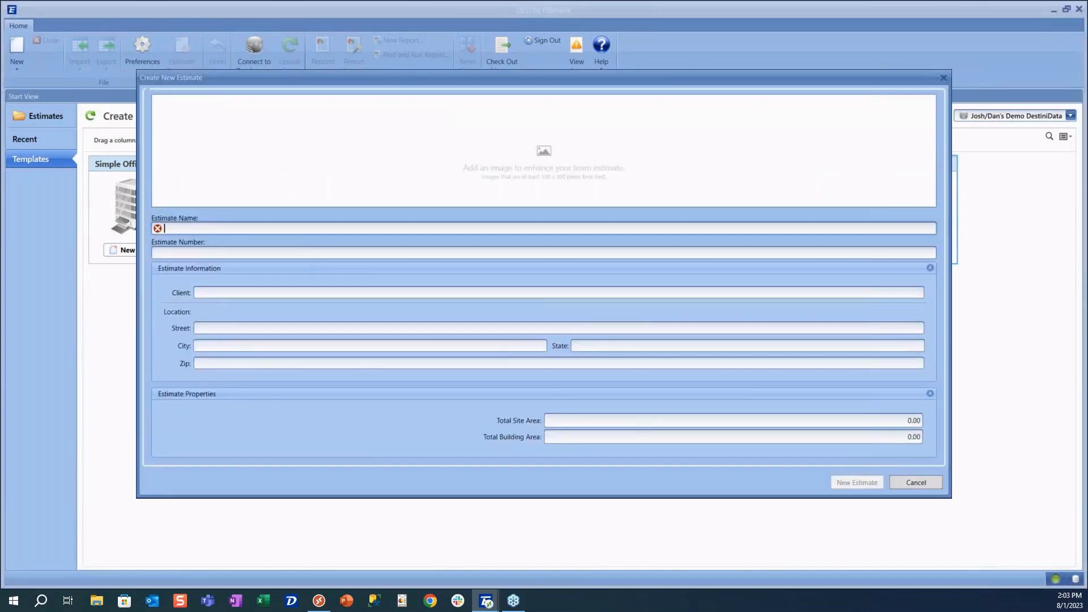
pyautogui.write('Webinar')
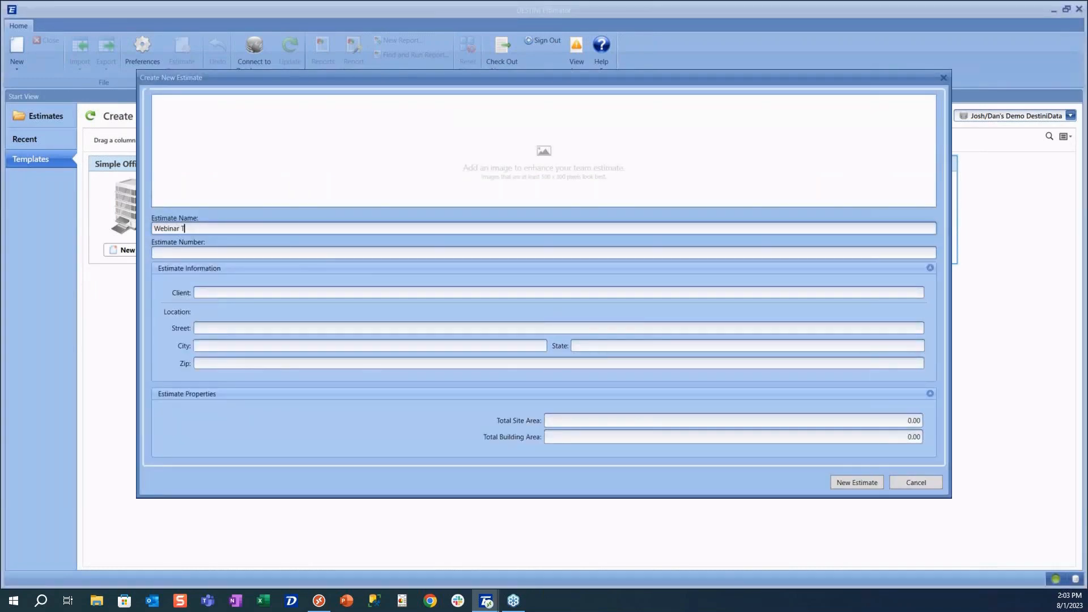
pyautogui.write(' Togal')
pyautogui.press('Tab')
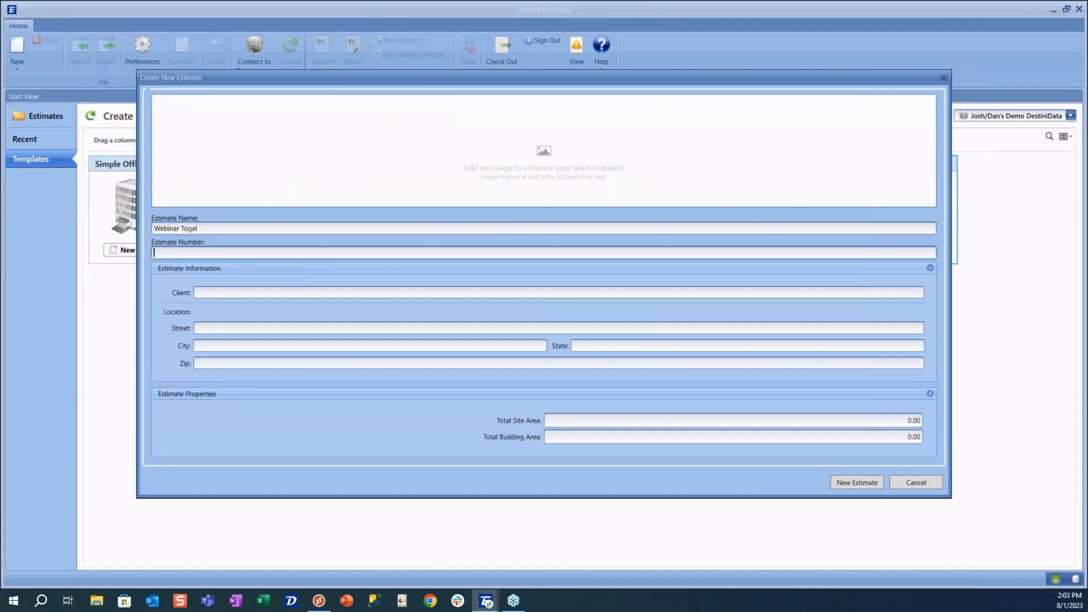
pyautogui.click(859, 484)
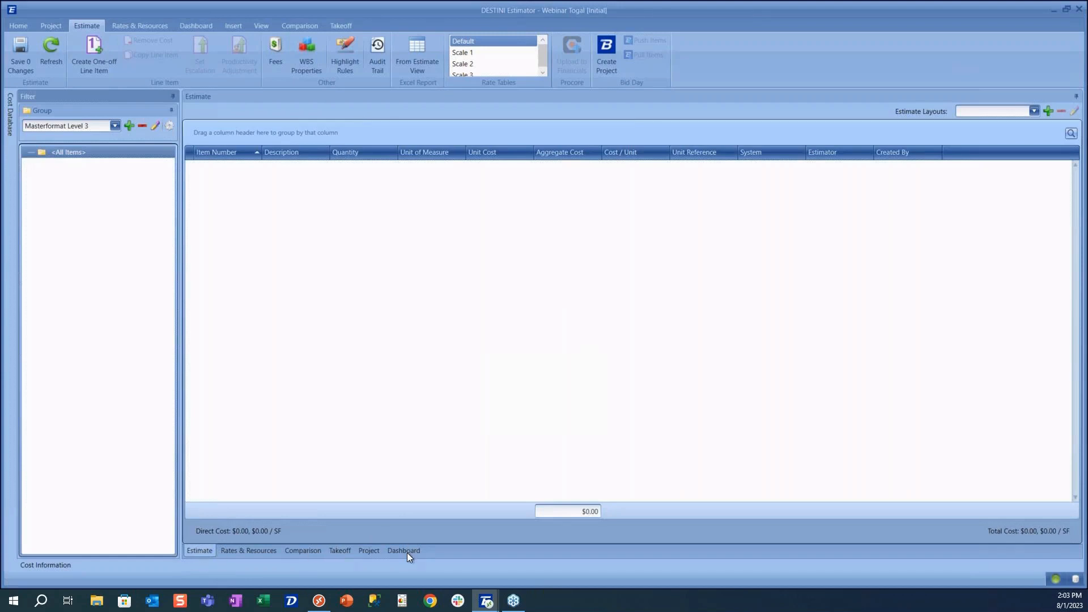
# Step: Load the Example Floor Plan PDF into the estimate's takeoff
pyautogui.click(341, 550)
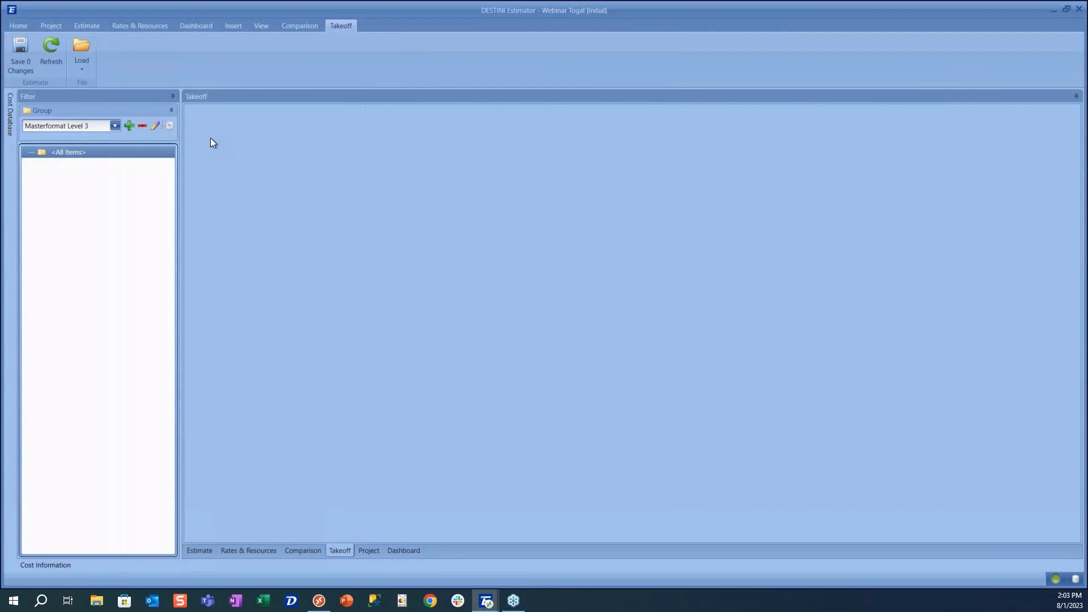
pyautogui.click(80, 62)
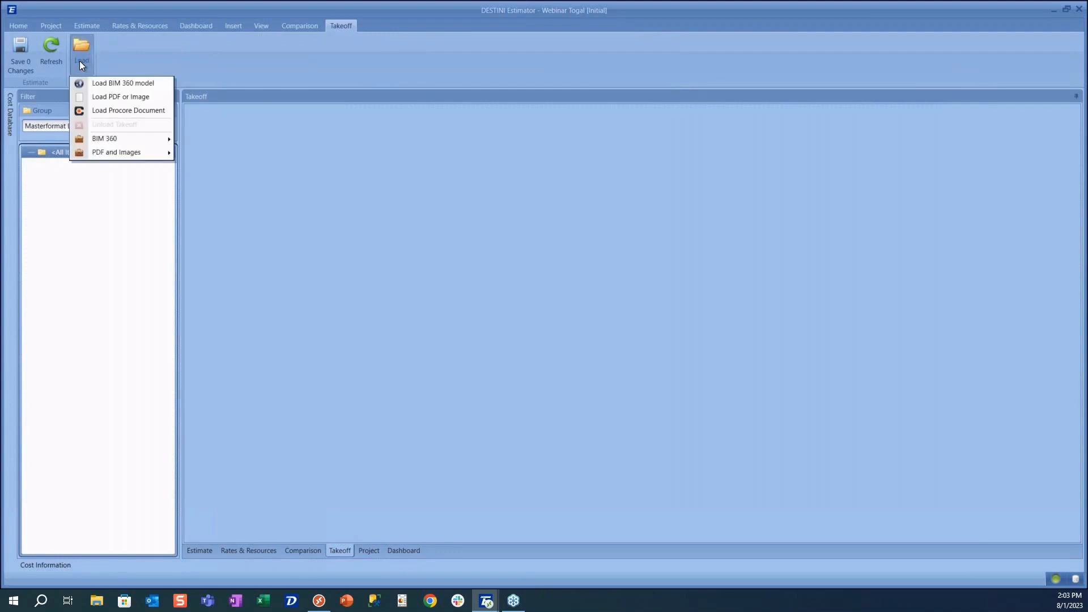
pyautogui.click(101, 98)
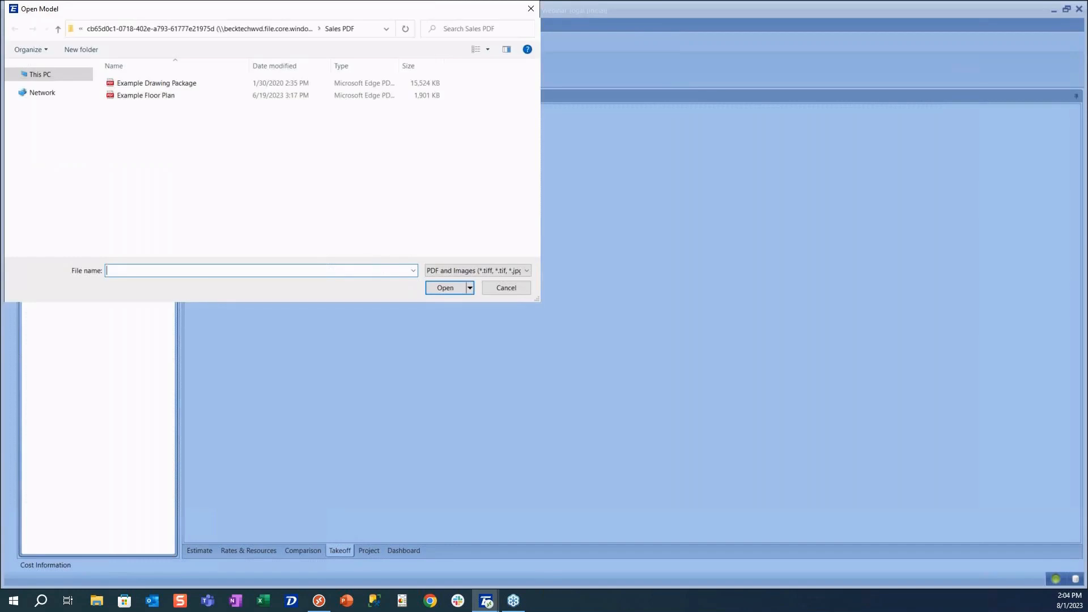
pyautogui.click(138, 97)
pyautogui.click(445, 283)
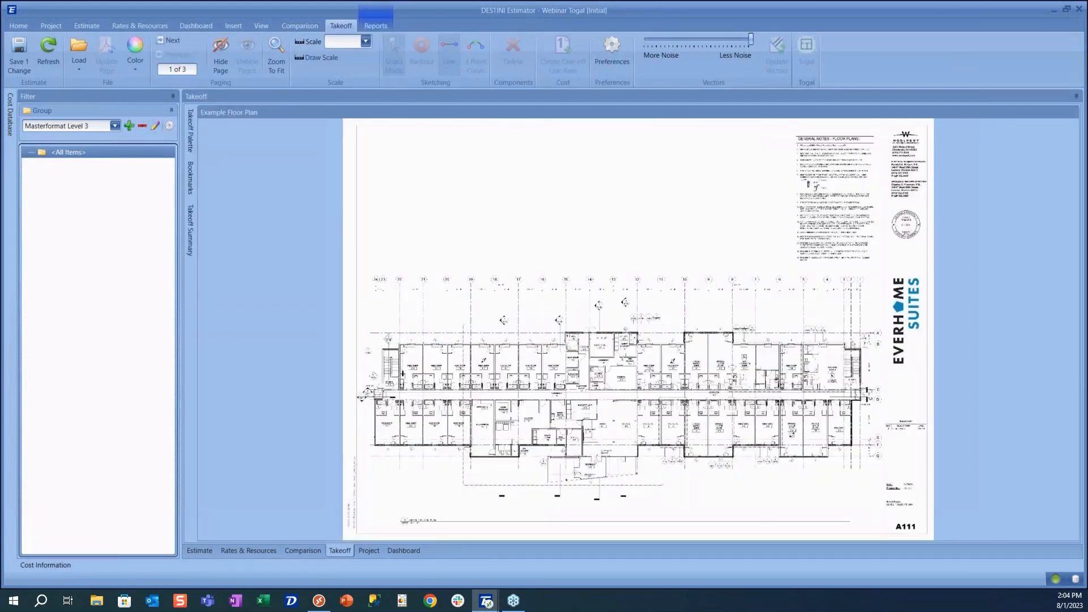
# Step: Set the scale of floor plan page 1 to 1/8" = 1' and the vector noise level to about midway
pyautogui.click(344, 43)
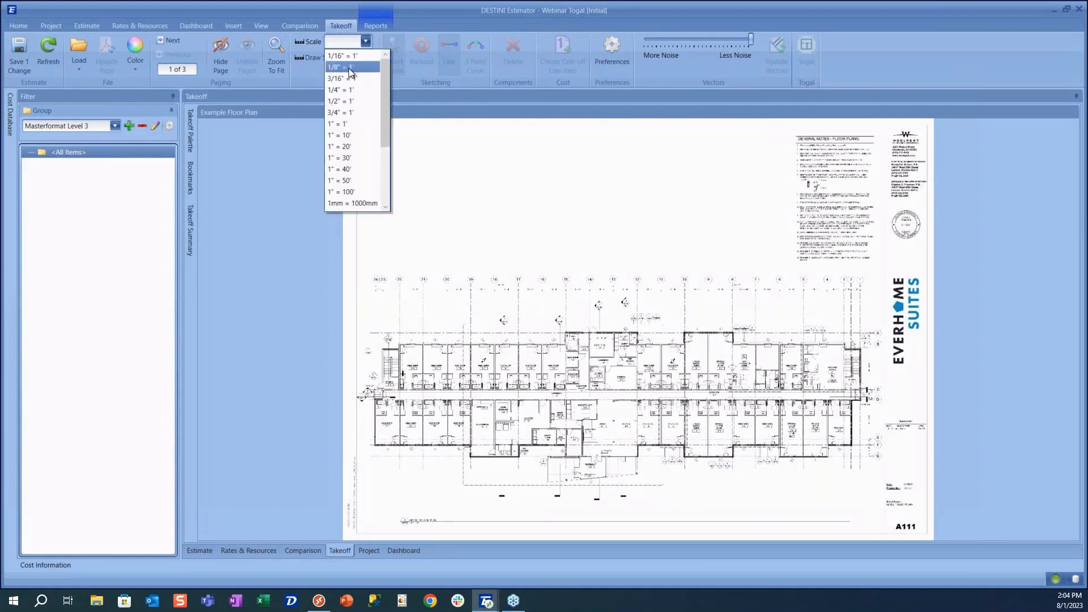
pyautogui.click(348, 68)
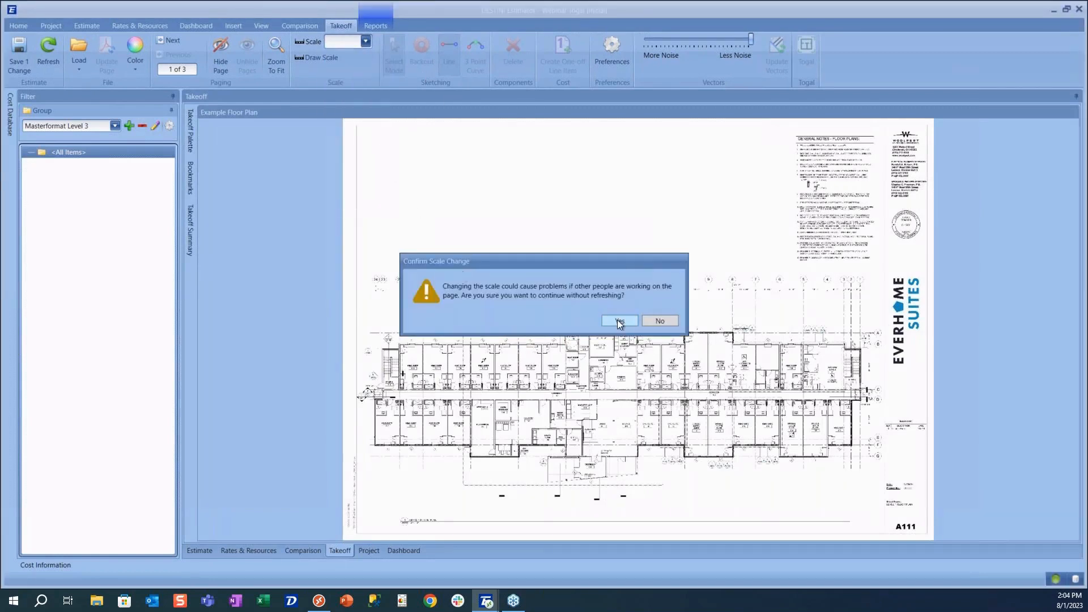
pyautogui.click(619, 320)
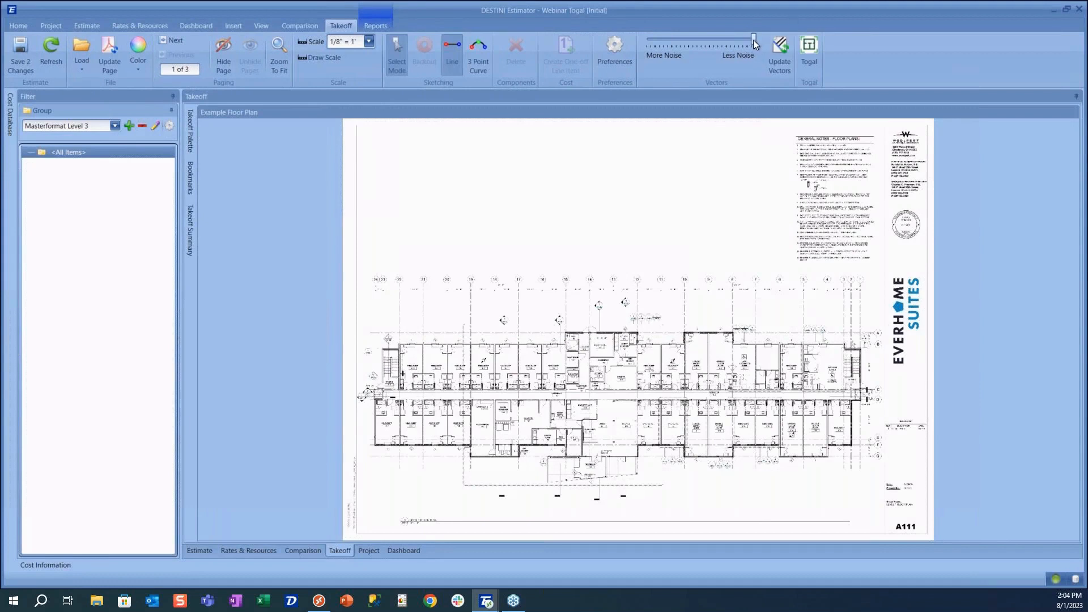
pyautogui.moveTo(753, 39); pyautogui.dragTo(702, 43)
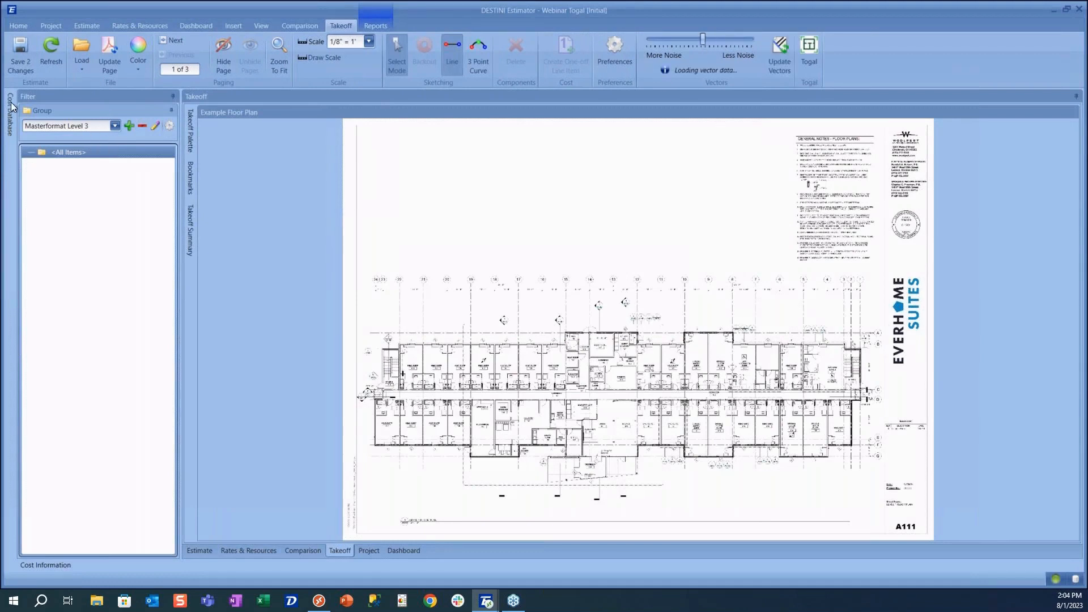
# Step: Keep the cost database and cost information open beside the takeoff and turn automatic pricing on
pyautogui.moveTo(12, 109)
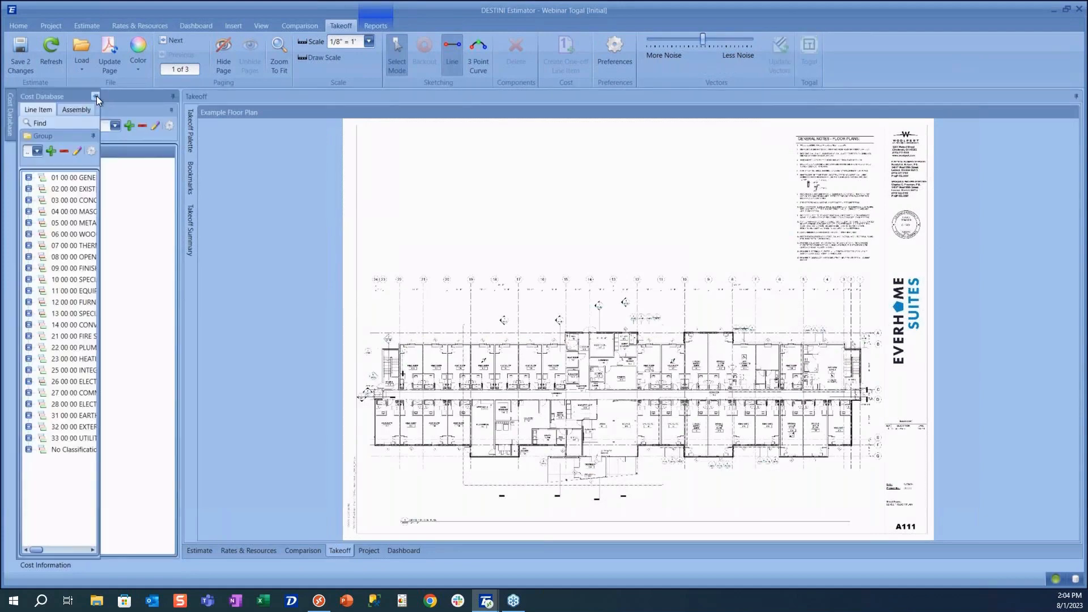
pyautogui.click(95, 96)
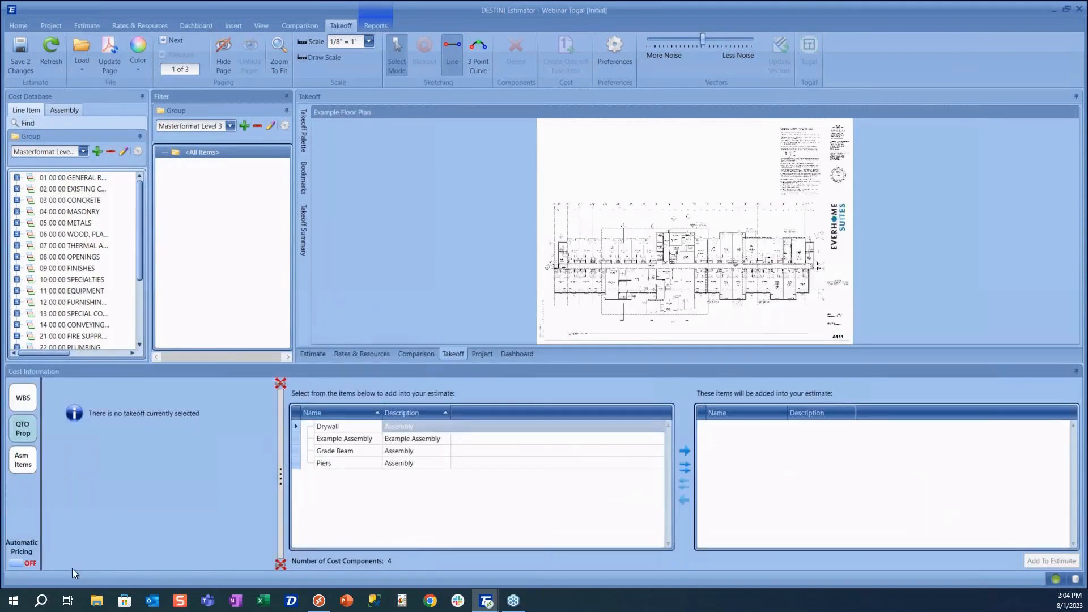
pyautogui.click(16, 570)
# Step: Take off the floor area of King Suite 123 with the 09600.170 Flooring - wood line item and view it in the estimate
pyautogui.click(17, 268)
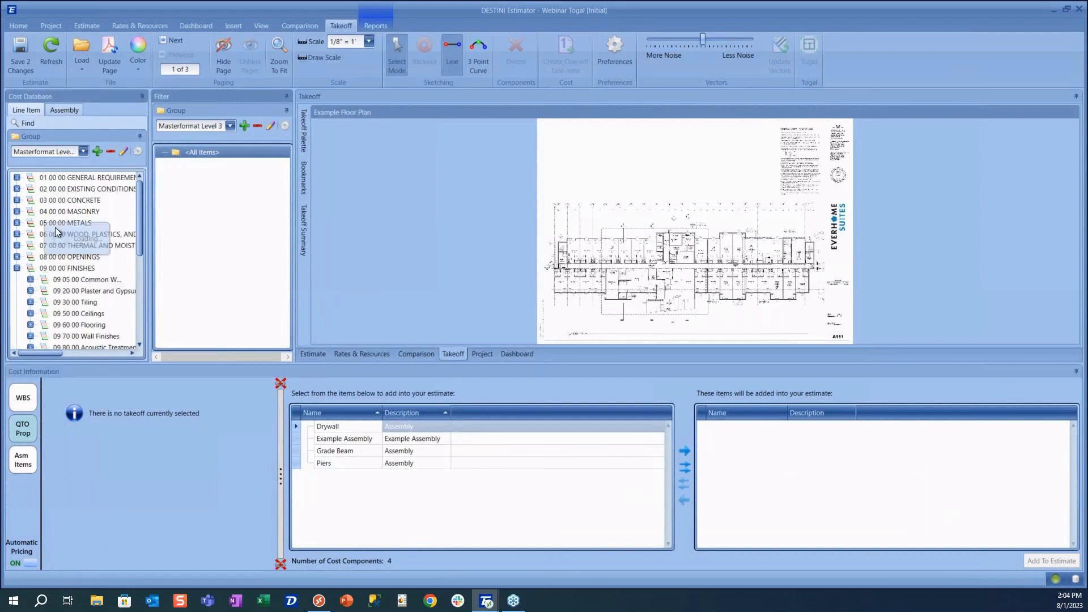
pyautogui.click(30, 325)
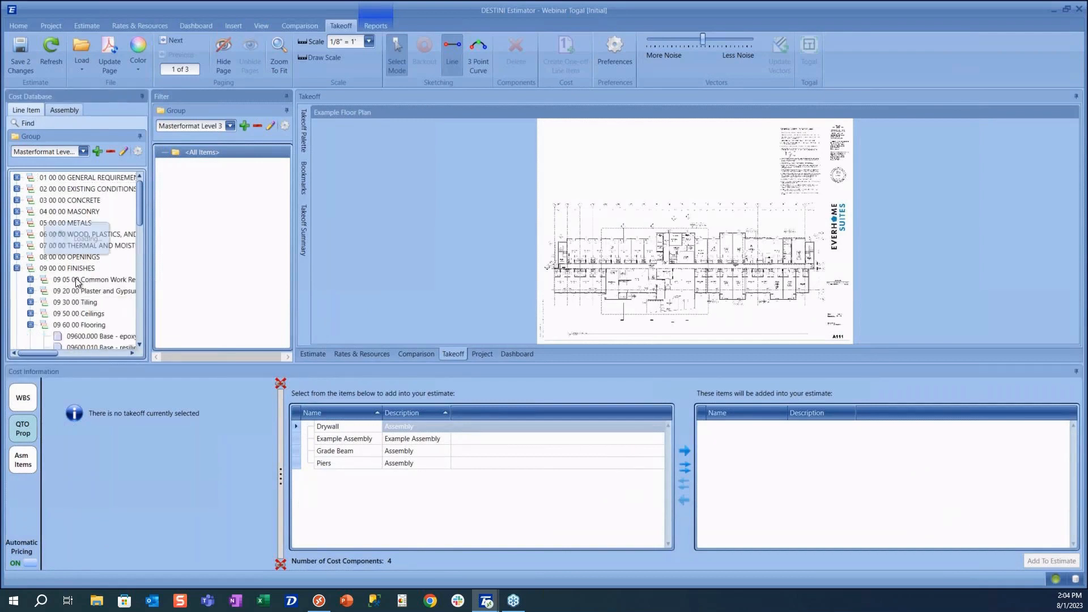
pyautogui.scroll(-4, 95, 283)
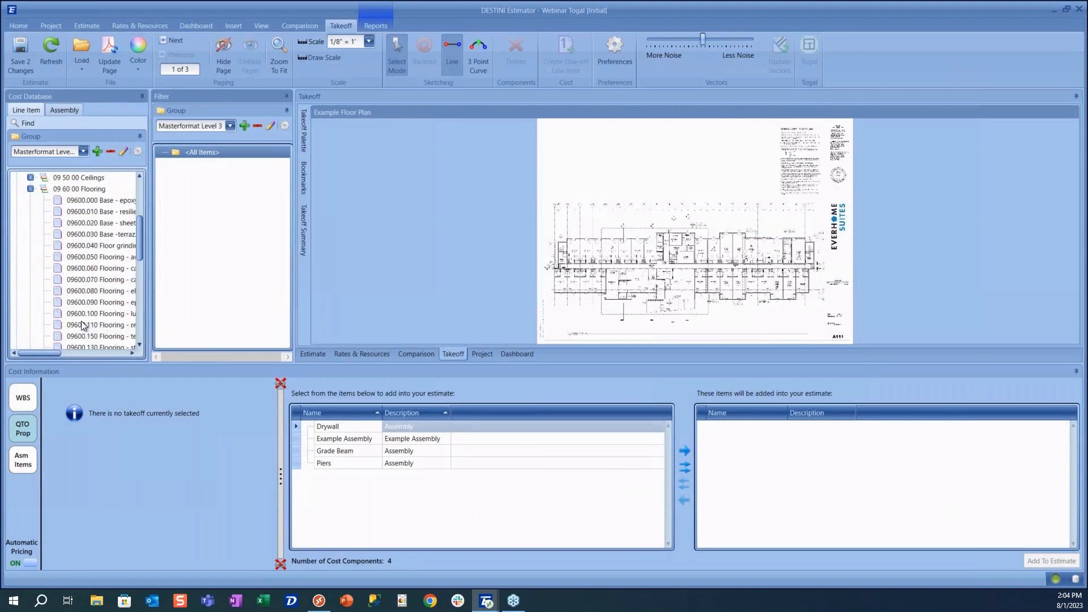
pyautogui.scroll(-2, 81, 321)
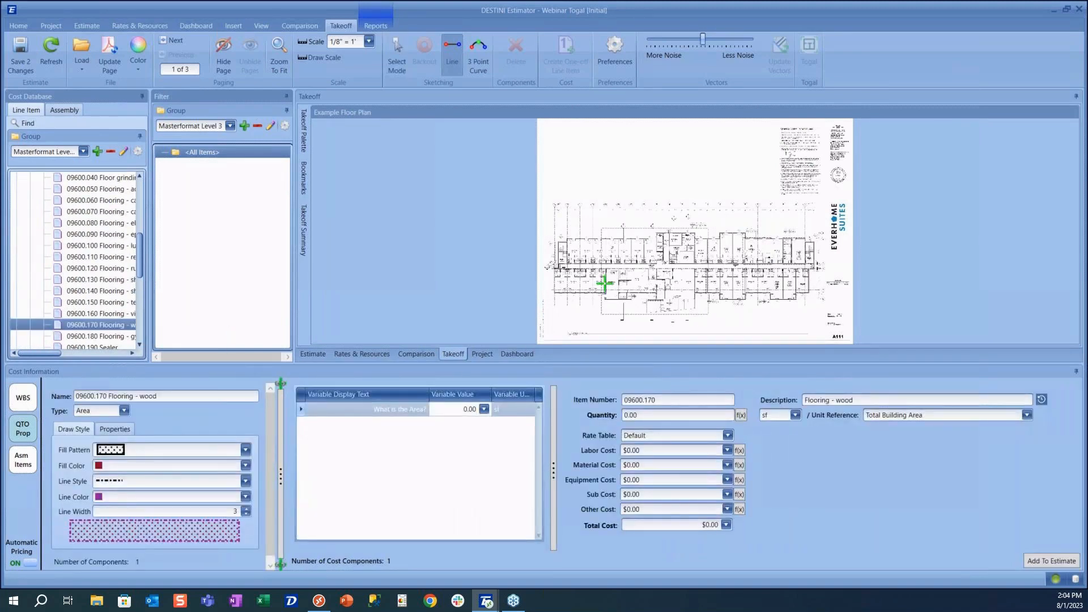
pyautogui.scroll(3, 669, 280)
pyautogui.scroll(5, 669, 281)
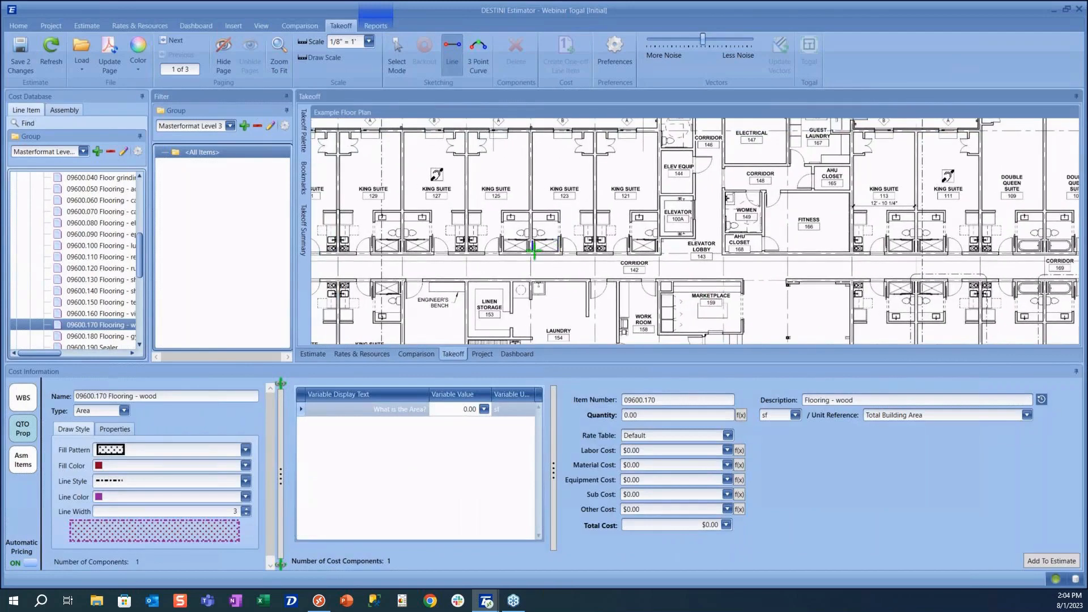
pyautogui.moveTo(535, 252); pyautogui.dragTo(593, 132)
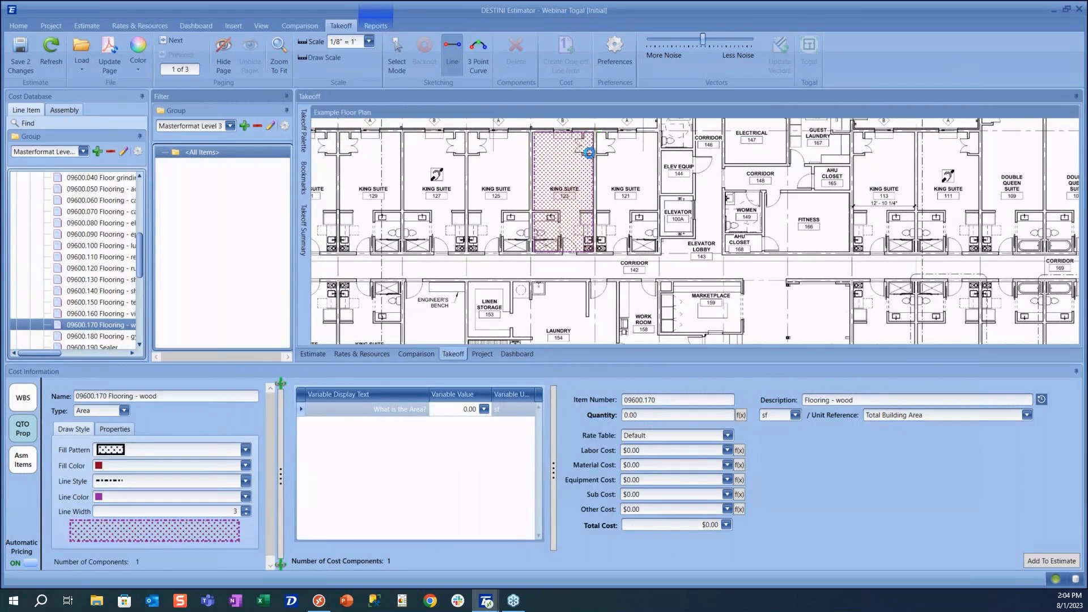
pyautogui.click(85, 25)
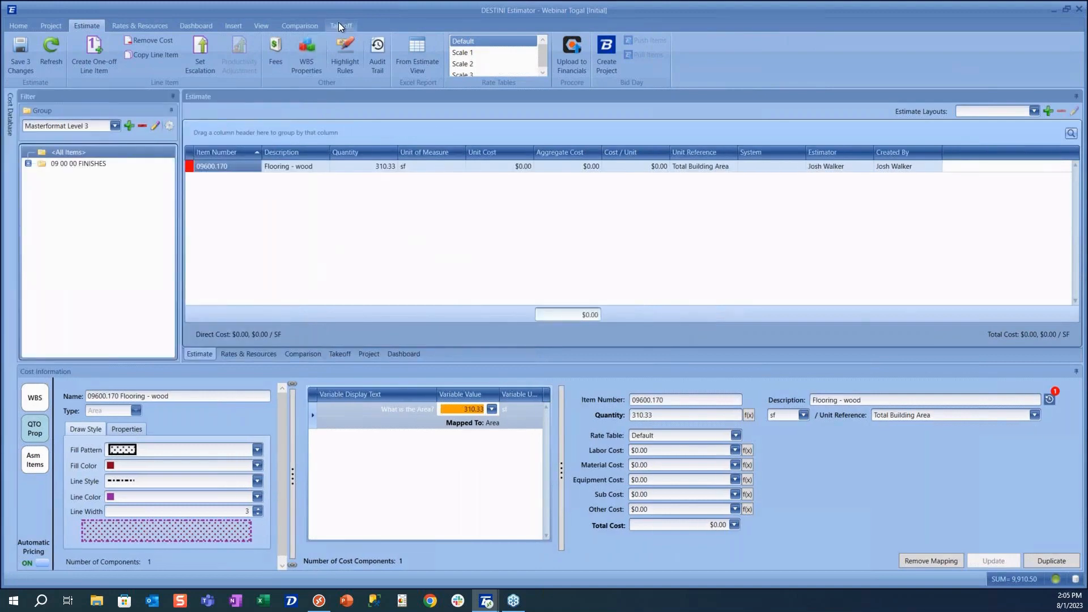
# Step: Set the scale of floor plan page 2 to 1/8" = 1' in the takeoff
pyautogui.click(340, 25)
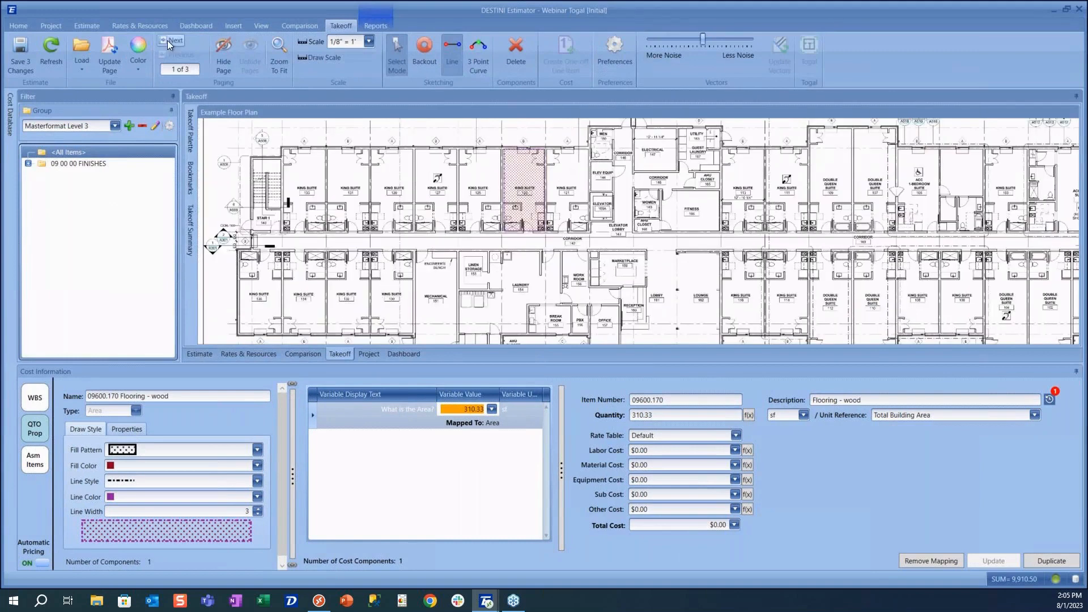
pyautogui.click(172, 41)
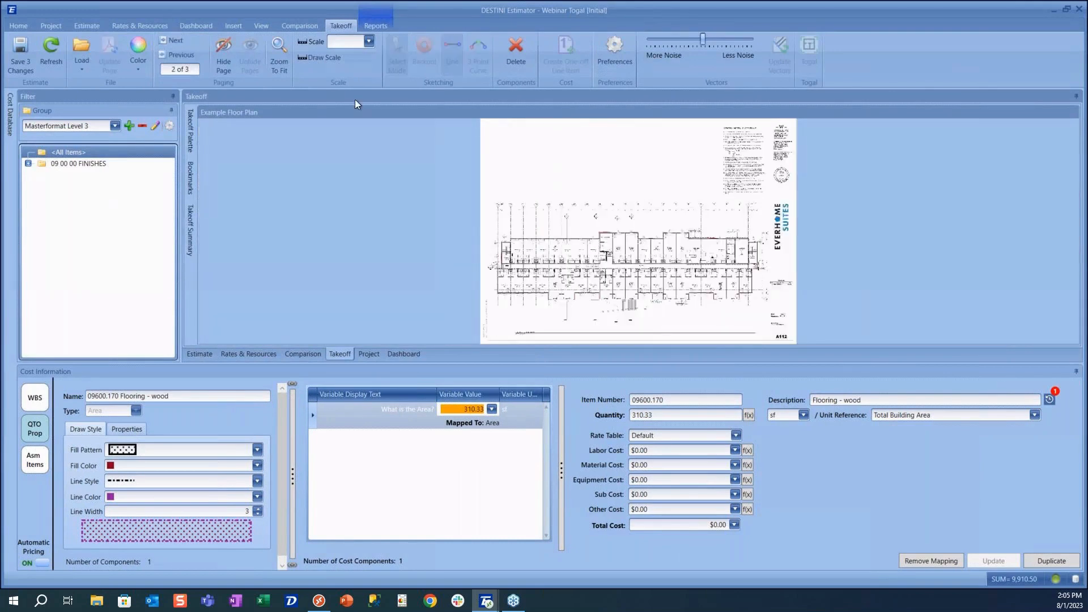
pyautogui.click(354, 44)
pyautogui.click(352, 65)
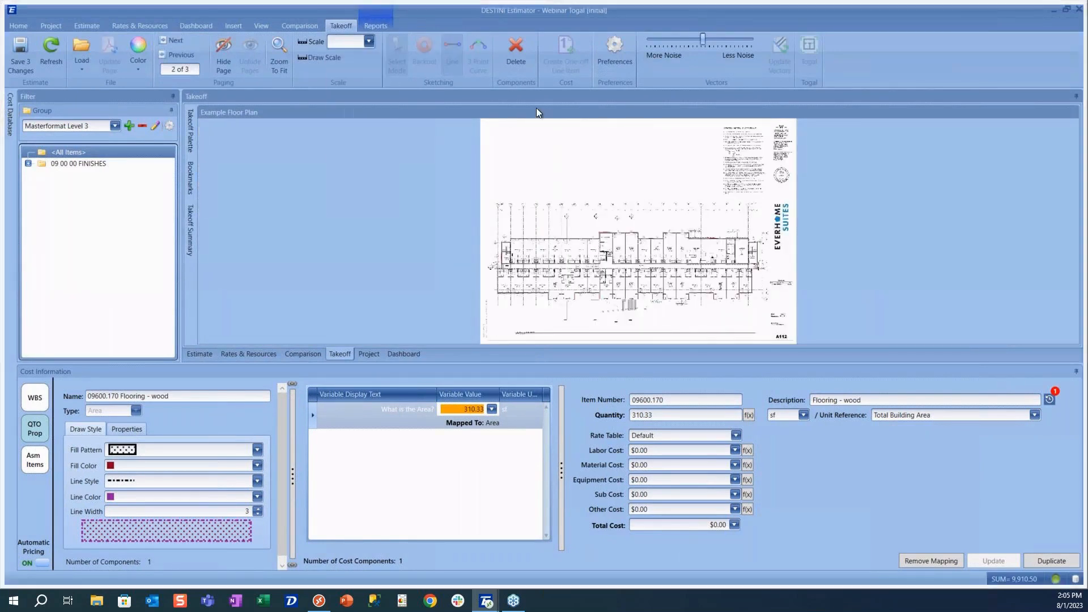
pyautogui.click(636, 317)
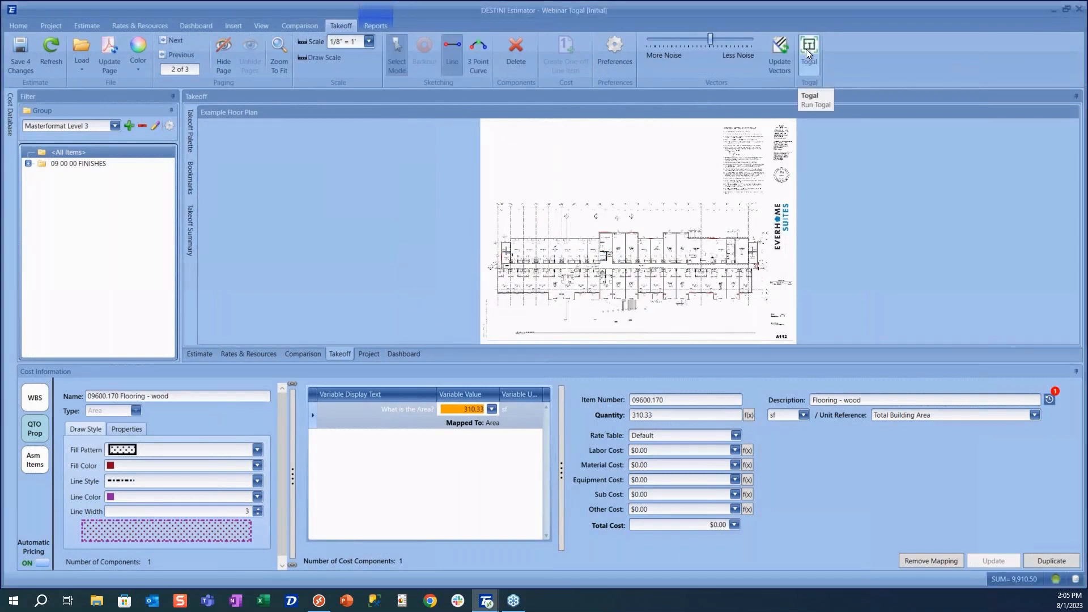
# Step: Run Togal on page 2 only, the A112 Level 2 Floor Plan
pyautogui.click(805, 49)
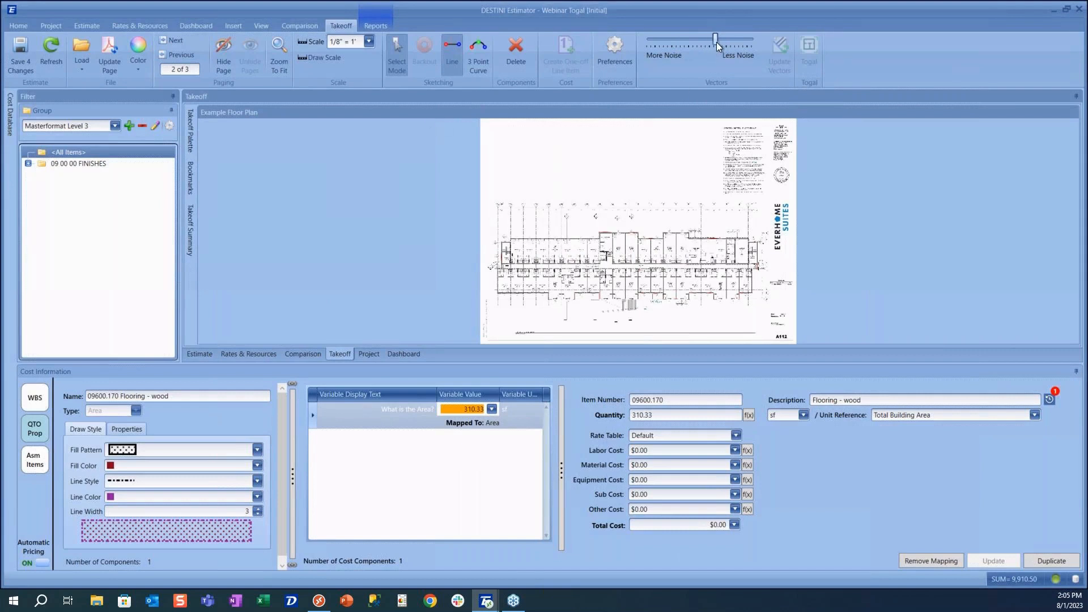
pyautogui.click(807, 48)
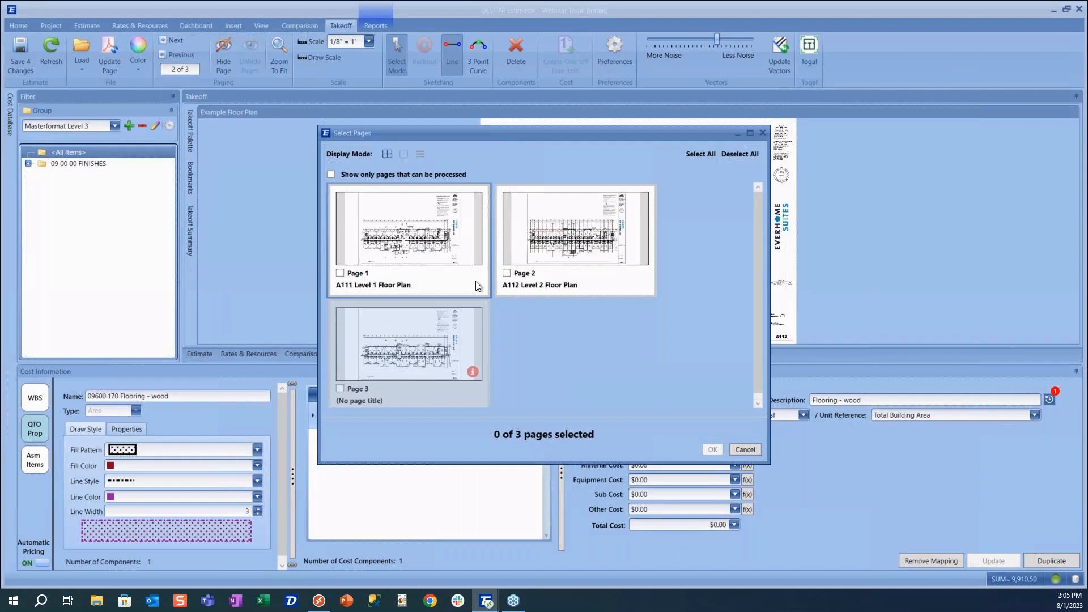
pyautogui.click(507, 274)
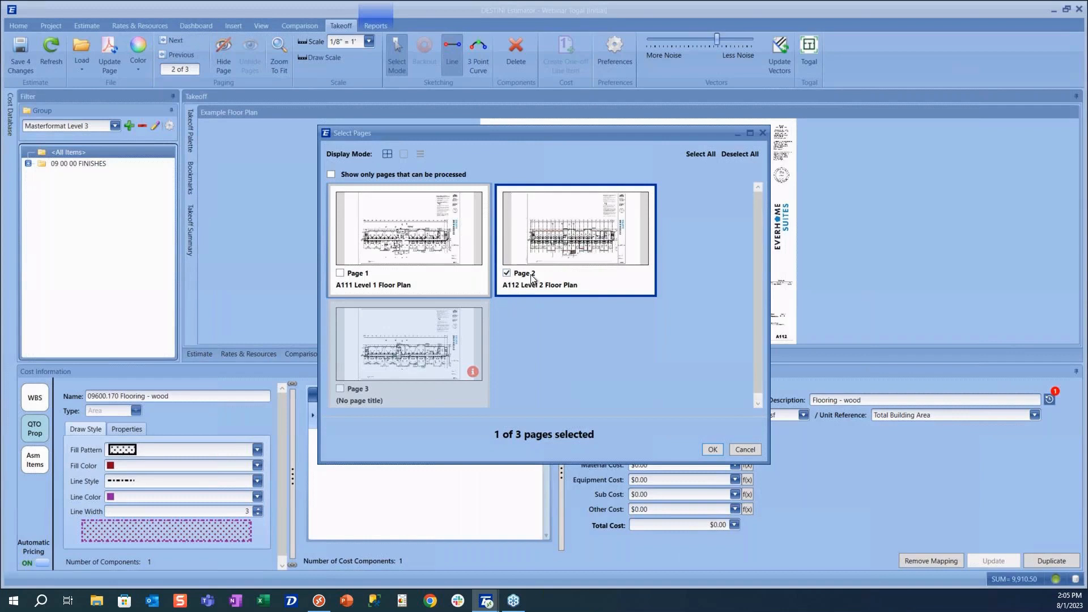
pyautogui.click(713, 448)
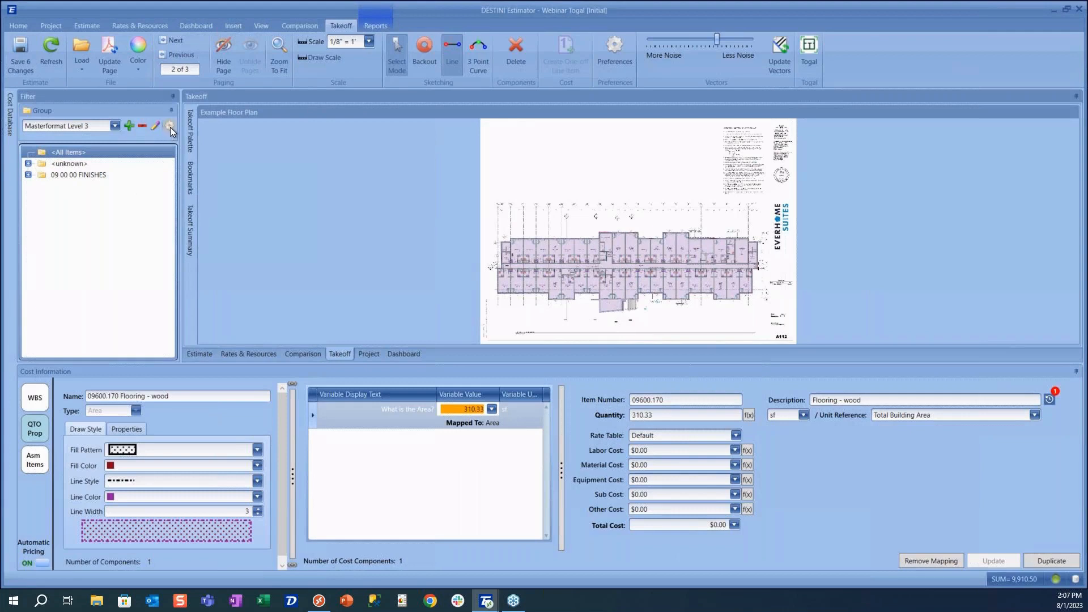
# Step: Turn automatic pricing off and replace the Masterformat grouping with Is Mapped followed by Component Name
pyautogui.click(42, 562)
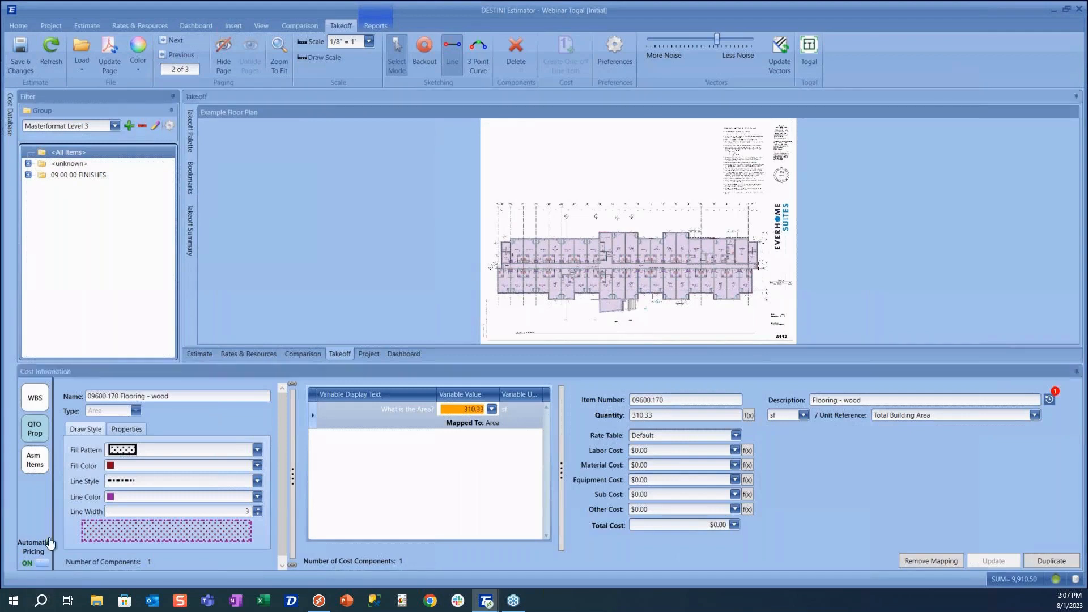
pyautogui.click(169, 126)
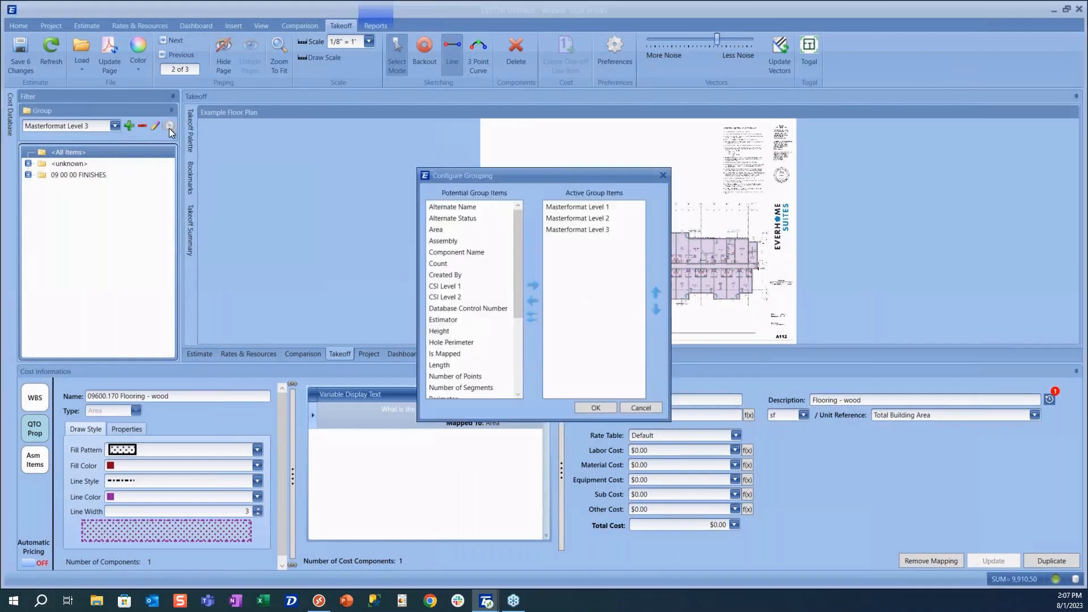
pyautogui.click(531, 316)
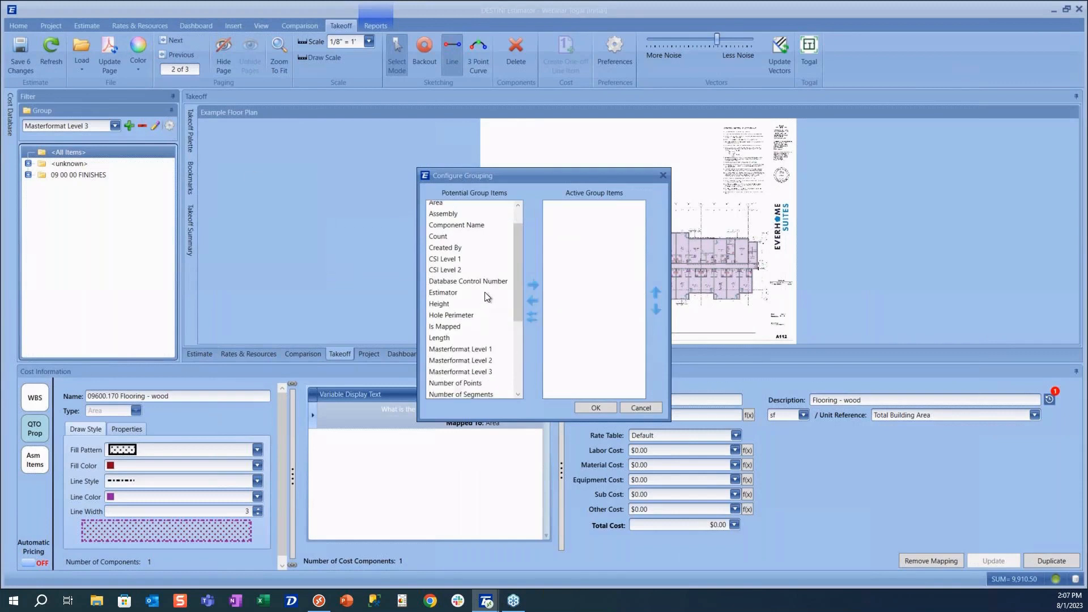
pyautogui.click(468, 324)
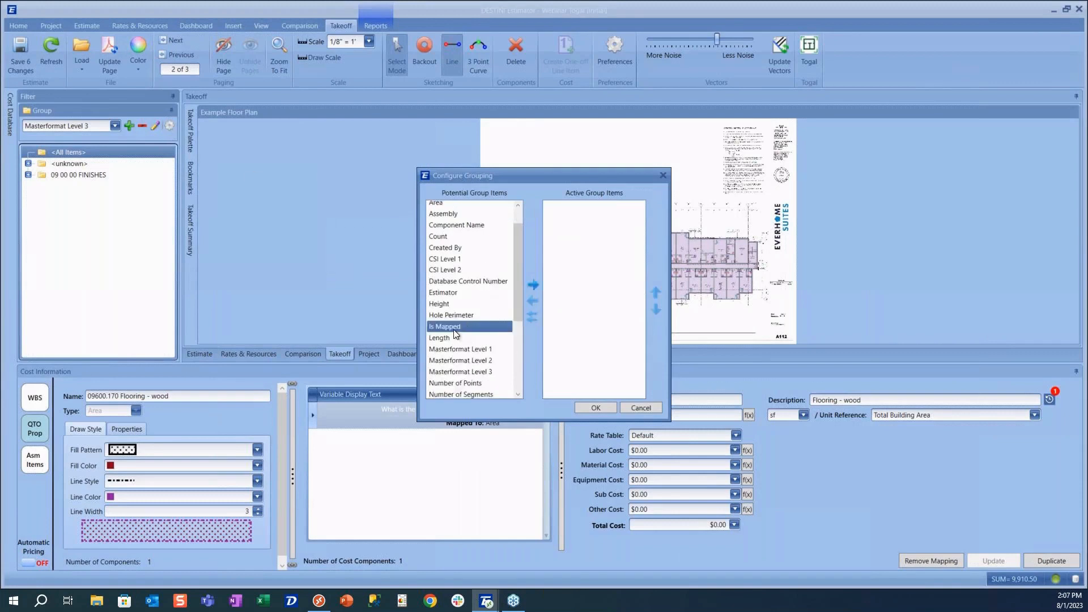
pyautogui.click(534, 285)
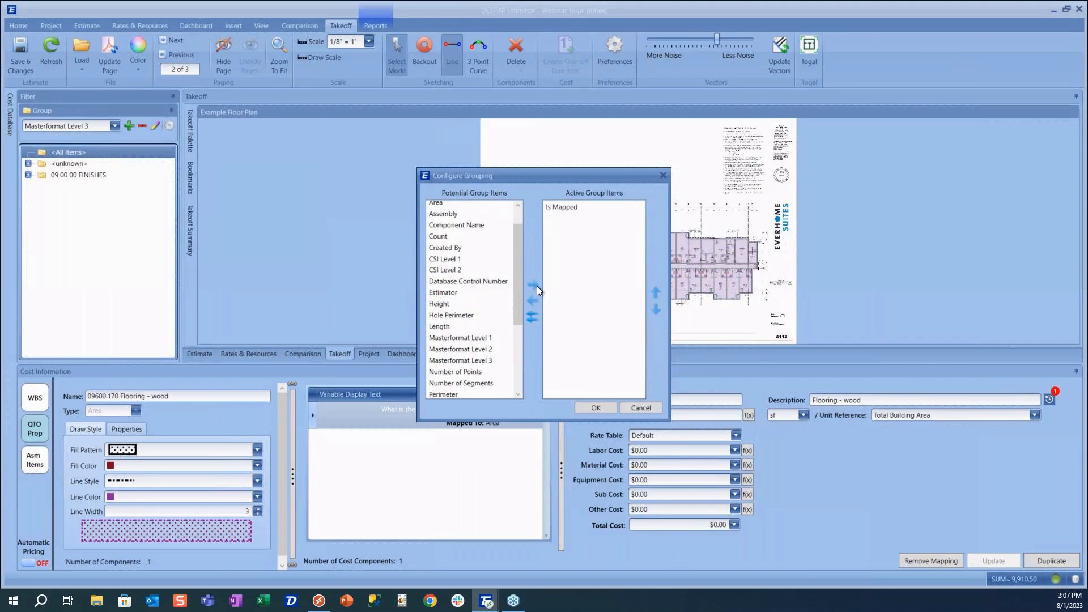
pyautogui.scroll(1, 492, 281)
pyautogui.click(474, 253)
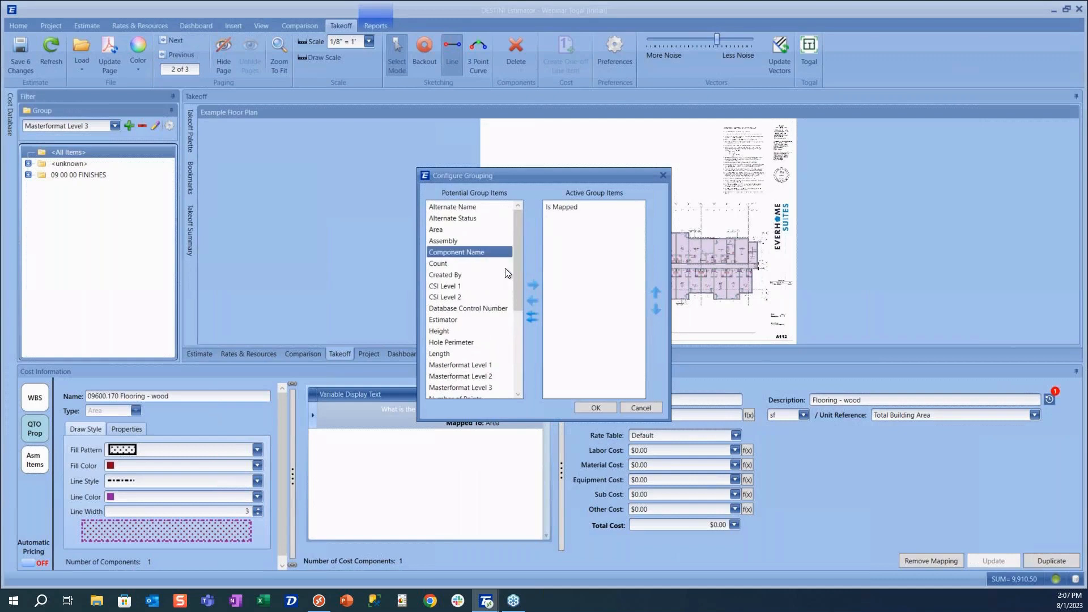
pyautogui.click(531, 285)
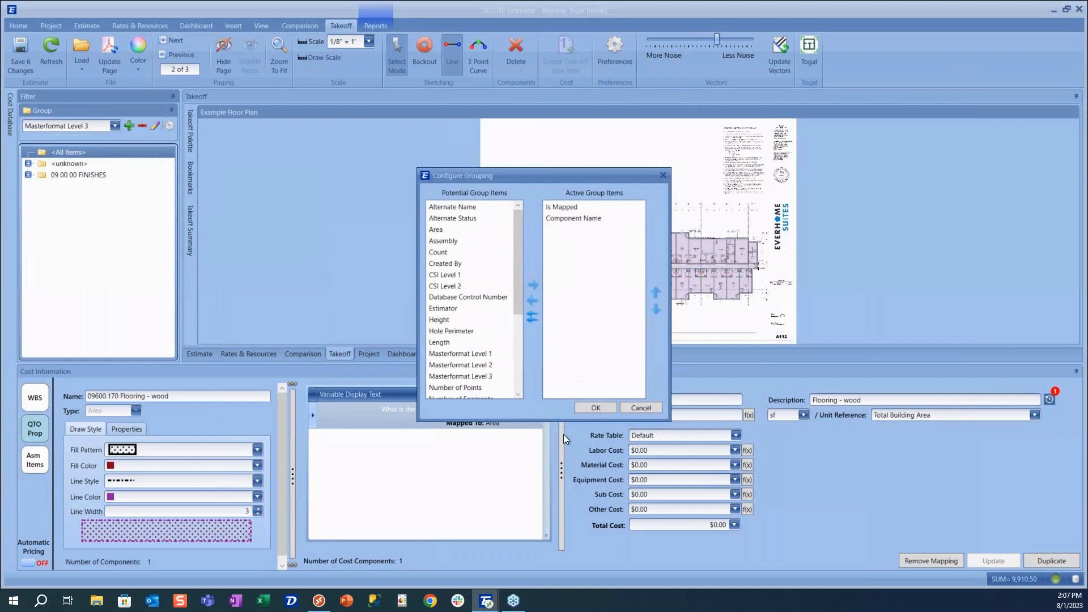
pyautogui.click(587, 410)
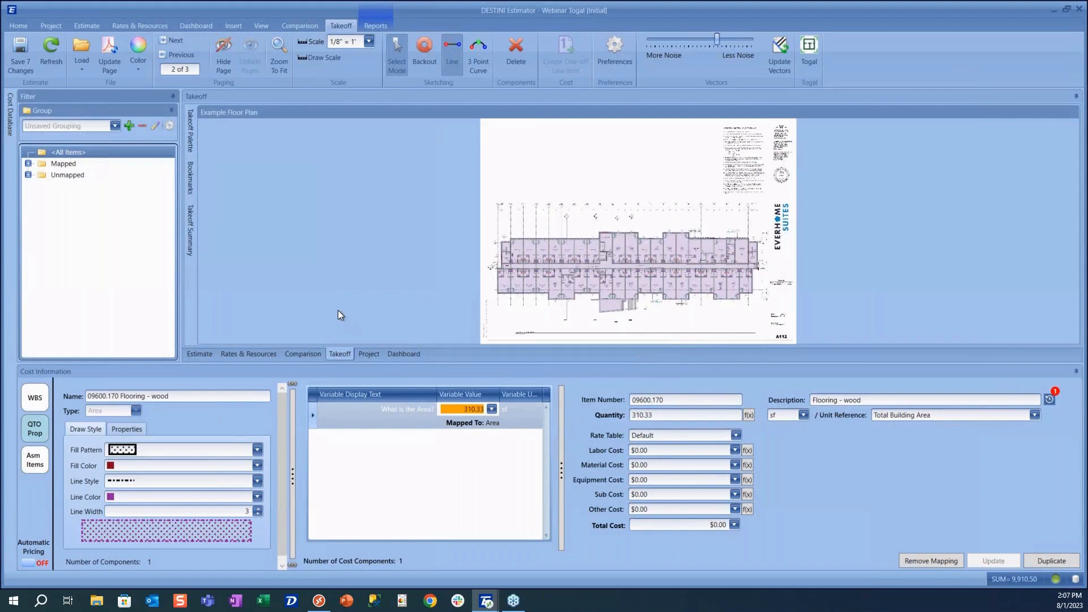
# Step: Filter to the unmapped components, keep the takeoff summary open beside the plan, and expand the Unmapped group
pyautogui.click(60, 176)
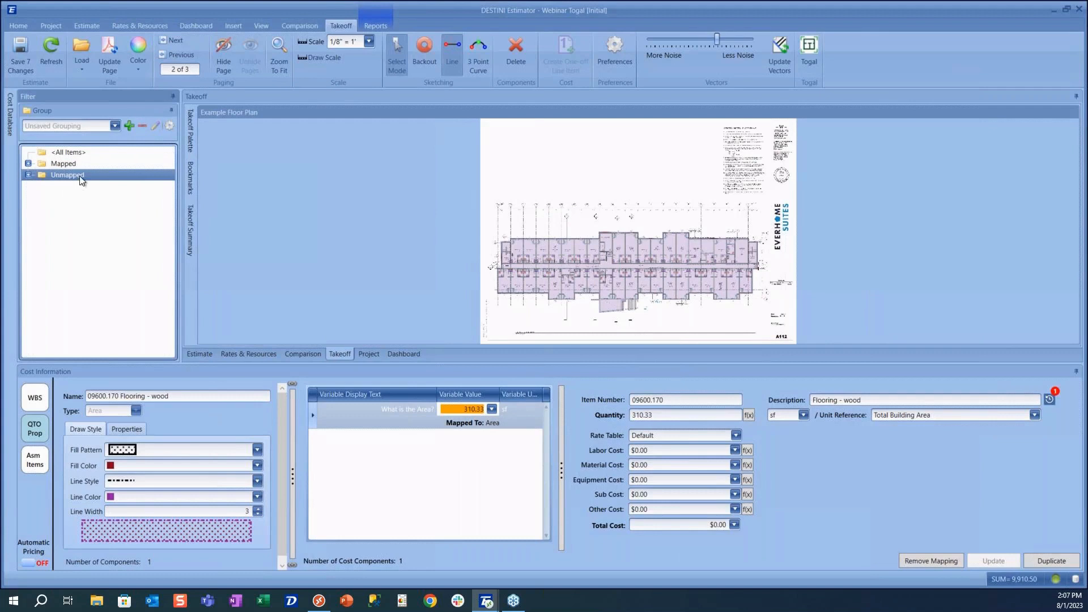
pyautogui.moveTo(191, 224)
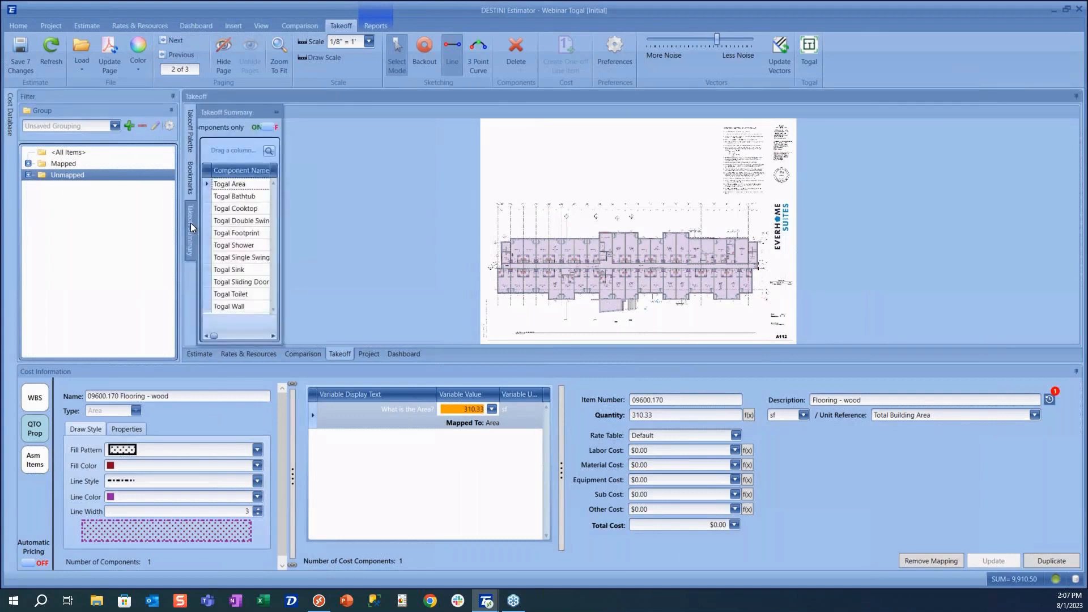
pyautogui.click(276, 112)
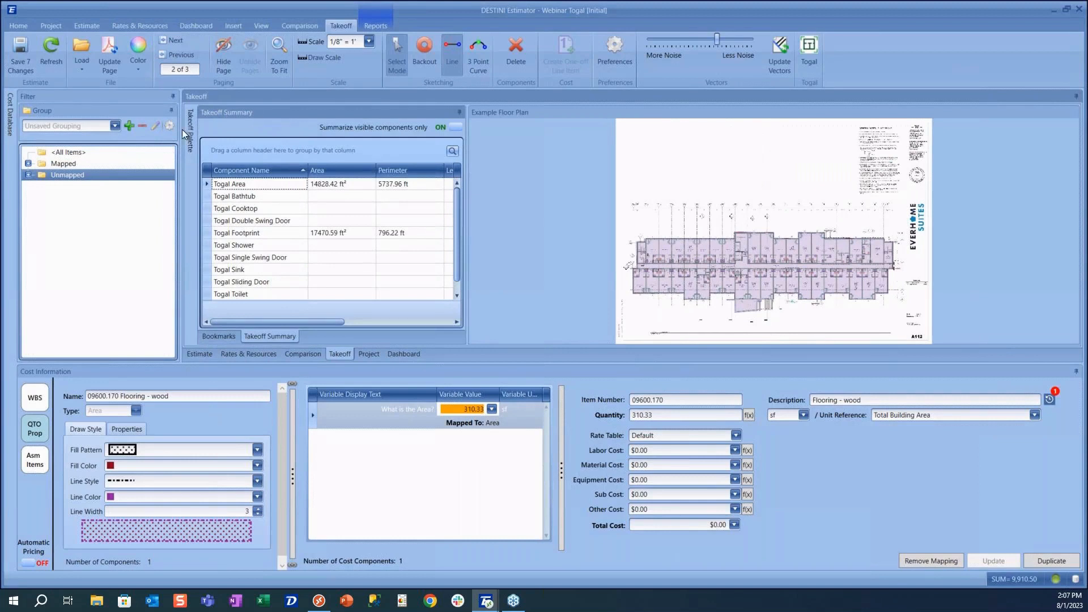
pyautogui.click(28, 176)
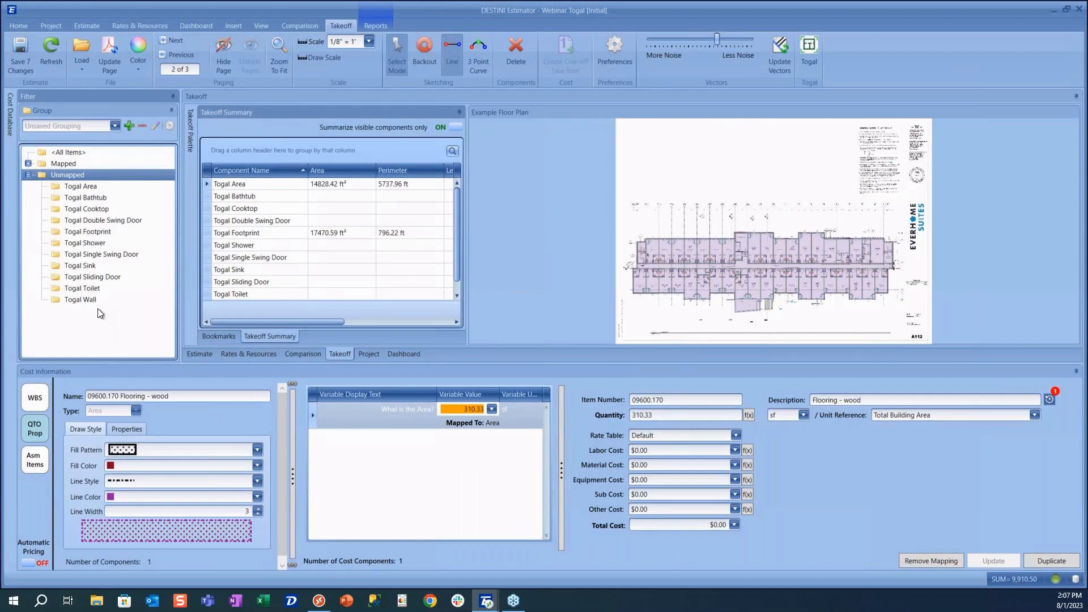
# Step: Filter the takeoff to the unmapped Togal Shower components and examine their count and locations on the plan
pyautogui.click(92, 243)
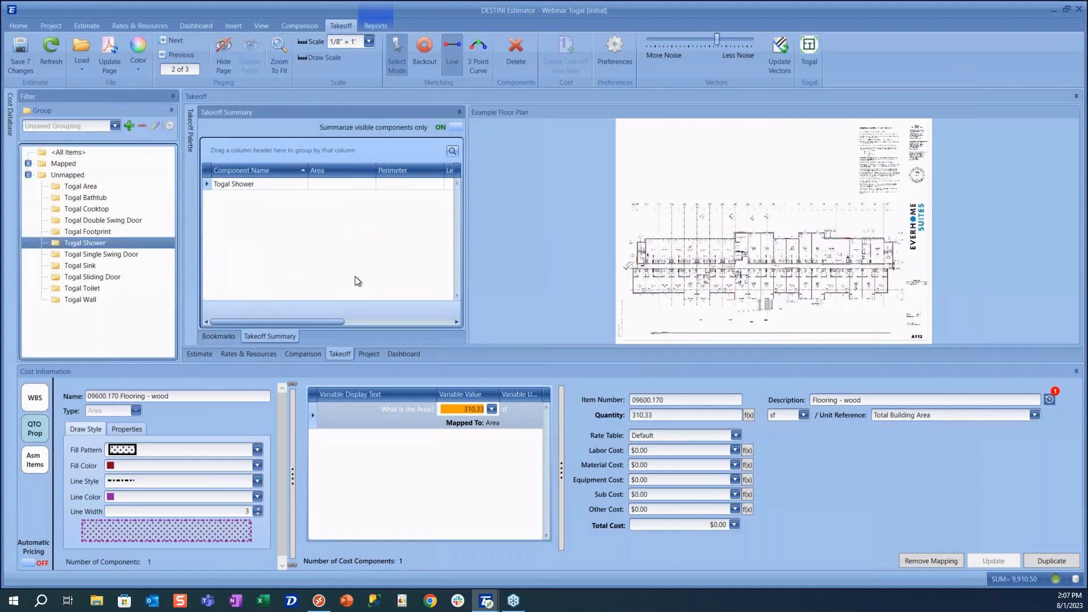
pyautogui.moveTo(308, 323); pyautogui.dragTo(409, 323)
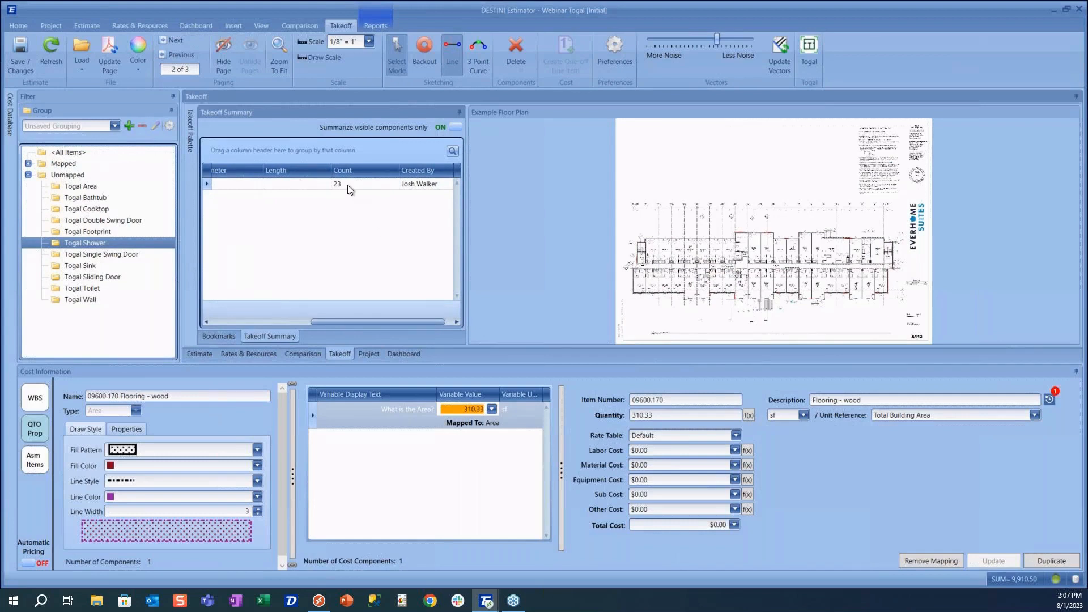
pyautogui.scroll(5, 696, 250)
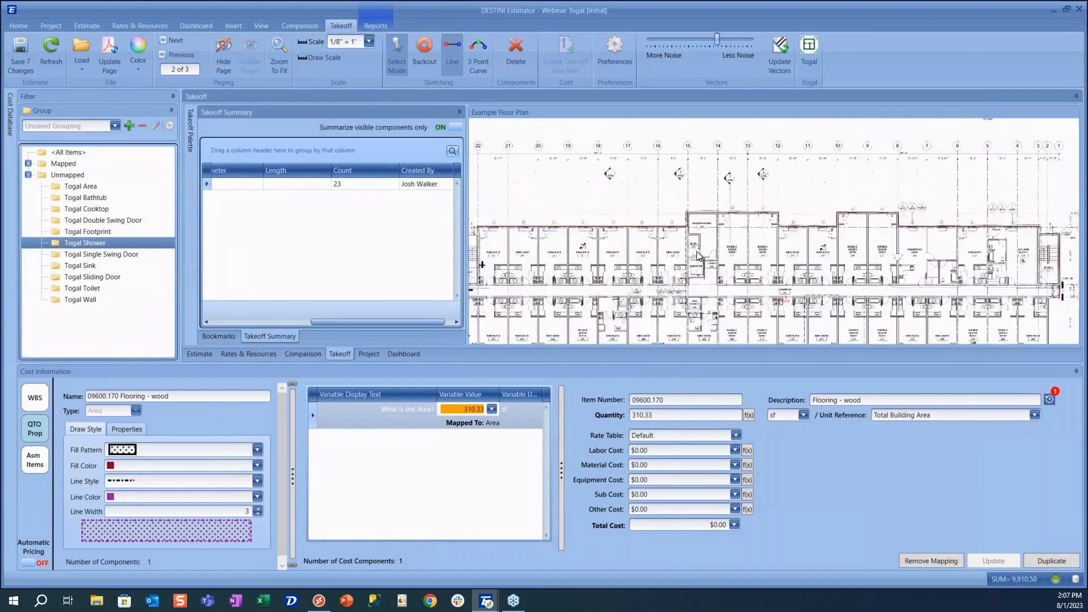
pyautogui.scroll(4, 602, 296)
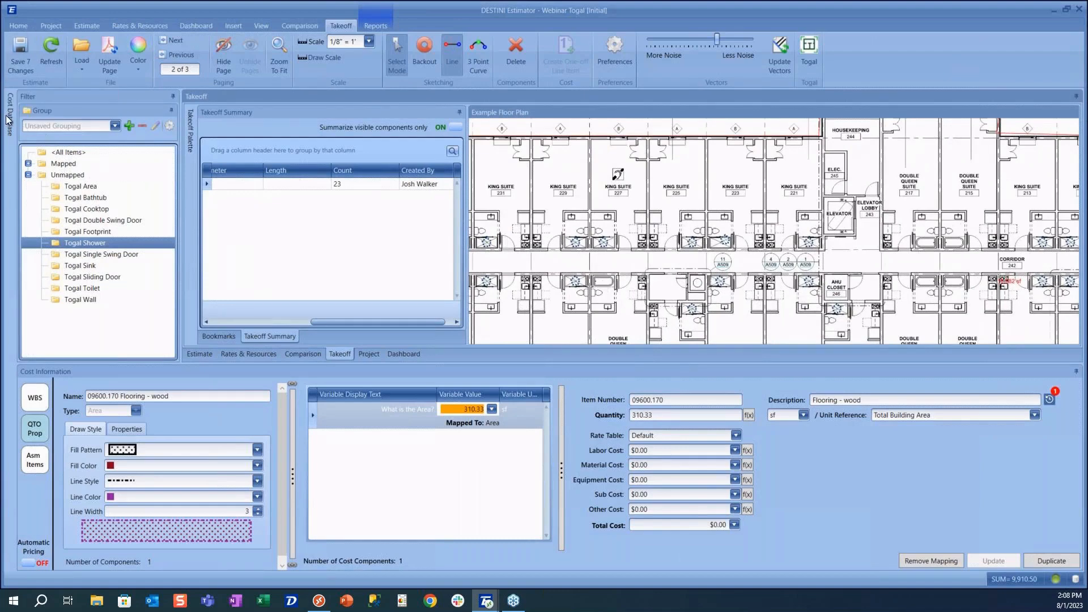
# Step: Search the cost database line items for "shower" and load 22400.180 Shower into the cost information
pyautogui.moveTo(14, 117)
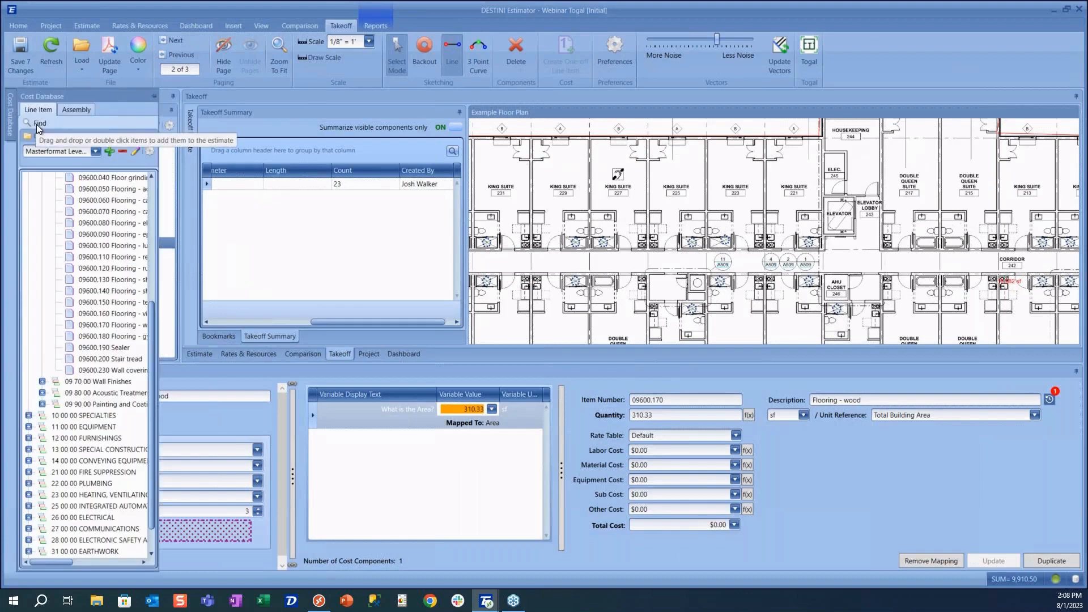
pyautogui.click(37, 124)
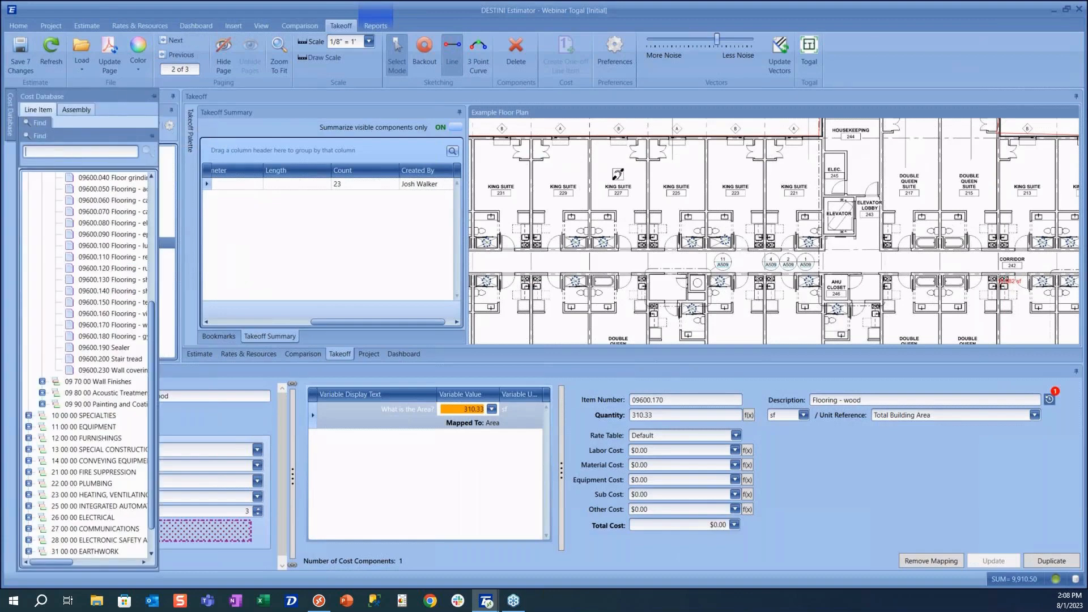
pyautogui.write('shower')
pyautogui.press('Return')
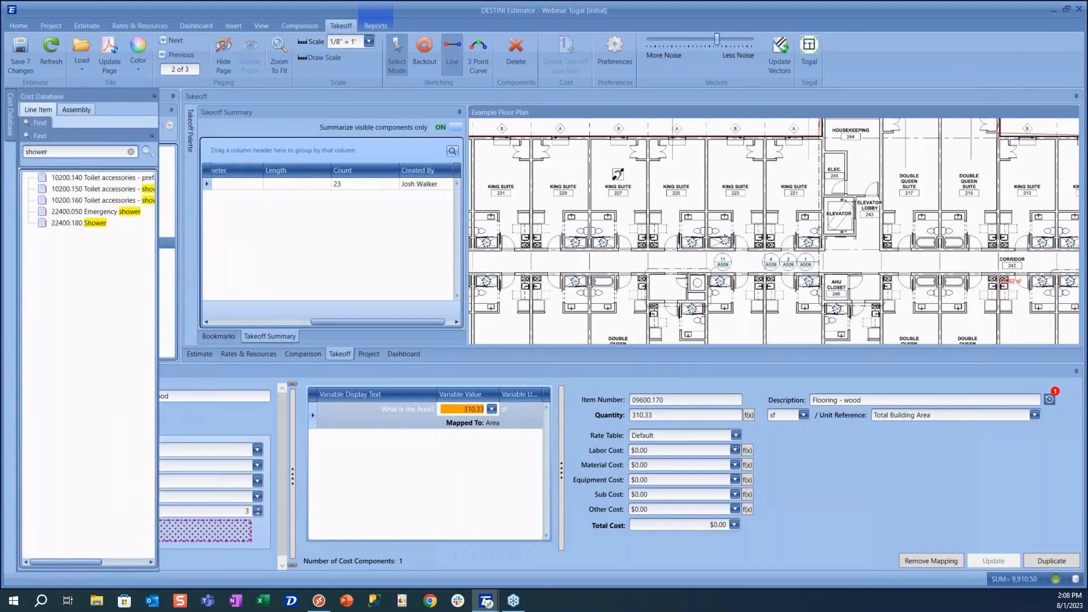
pyautogui.click(87, 224)
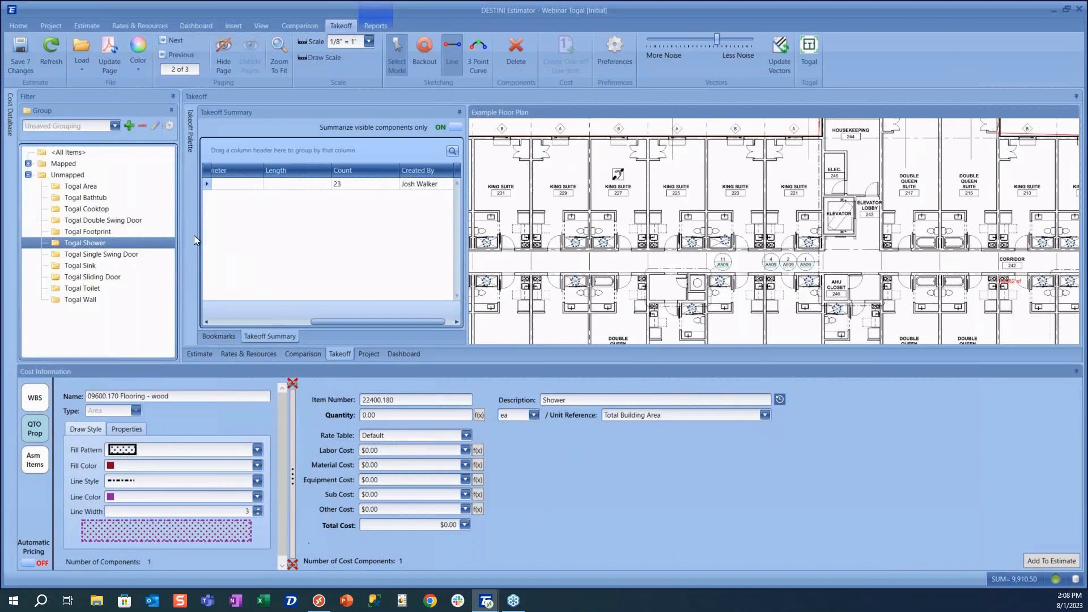
# Step: Select all Togal Shower components from the takeoff summary and map their Count property to the Shower line item's quantity
pyautogui.click(208, 185)
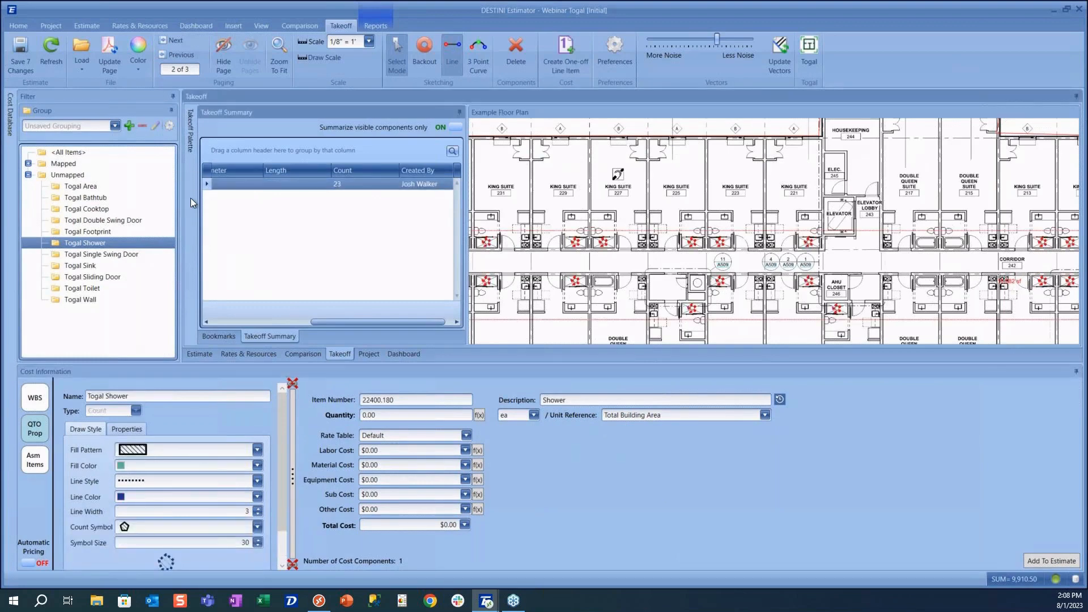
pyautogui.click(128, 429)
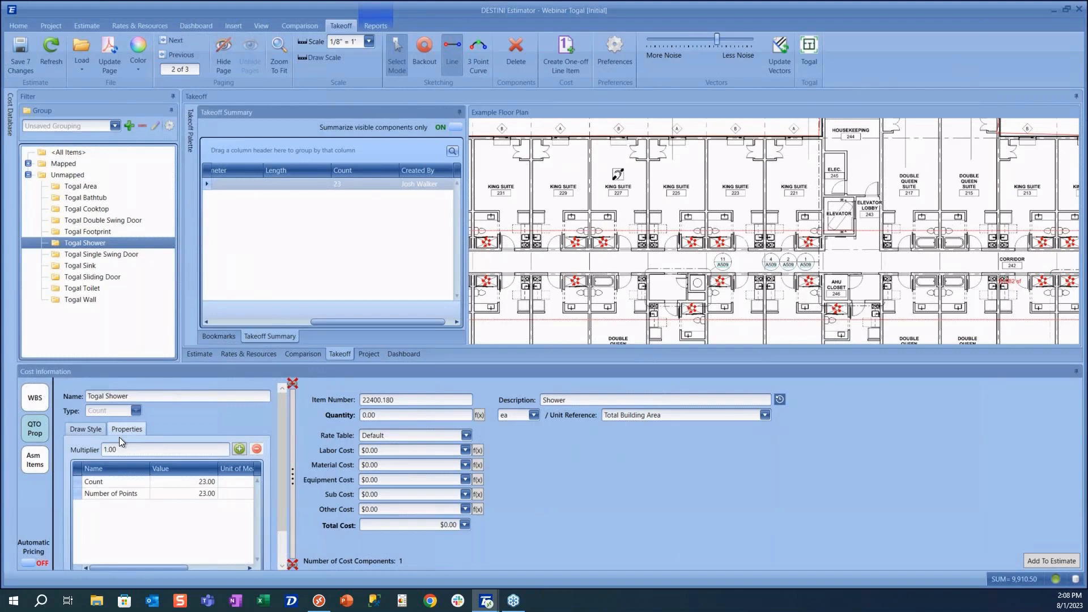
pyautogui.click(109, 482)
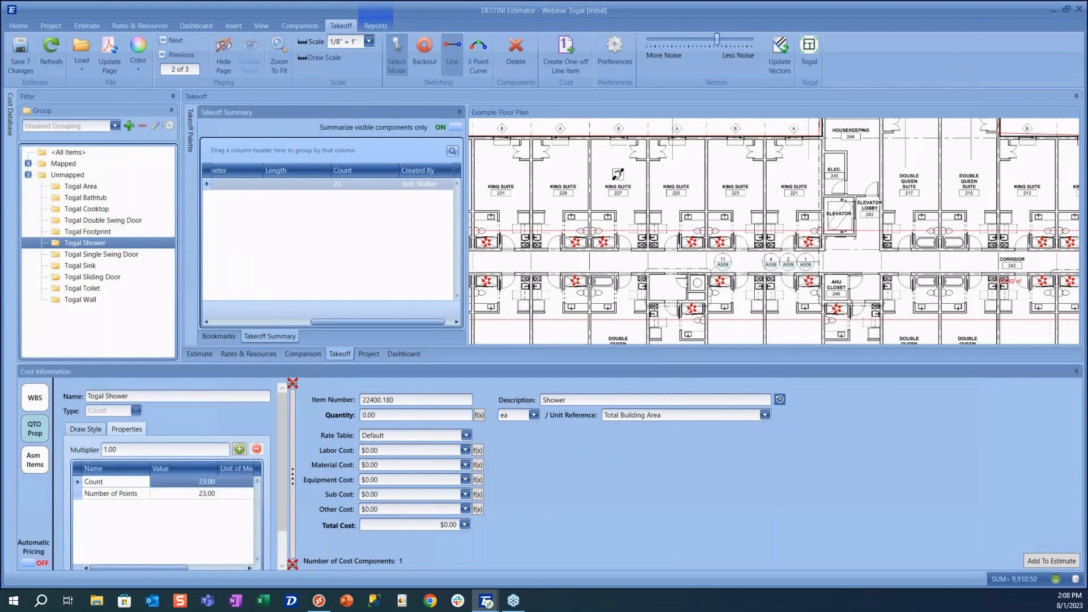
pyautogui.moveTo(98, 484); pyautogui.dragTo(380, 414)
# Step: Set the Shower line item's sub cost to $1,500.00 and add it to the estimate
pyautogui.click(406, 508)
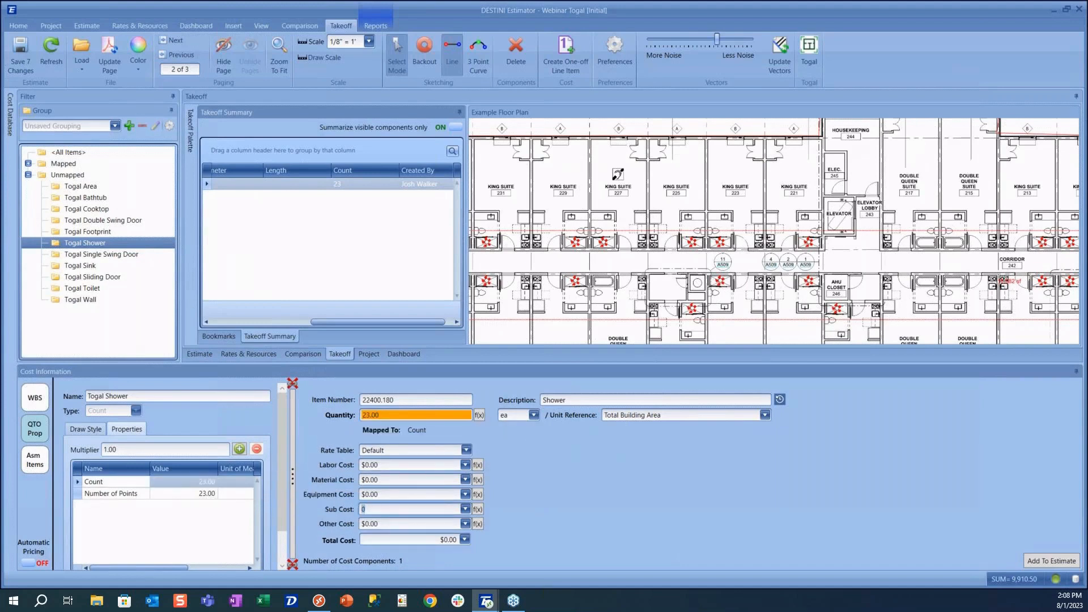
pyautogui.write('1500')
pyautogui.press('Return')
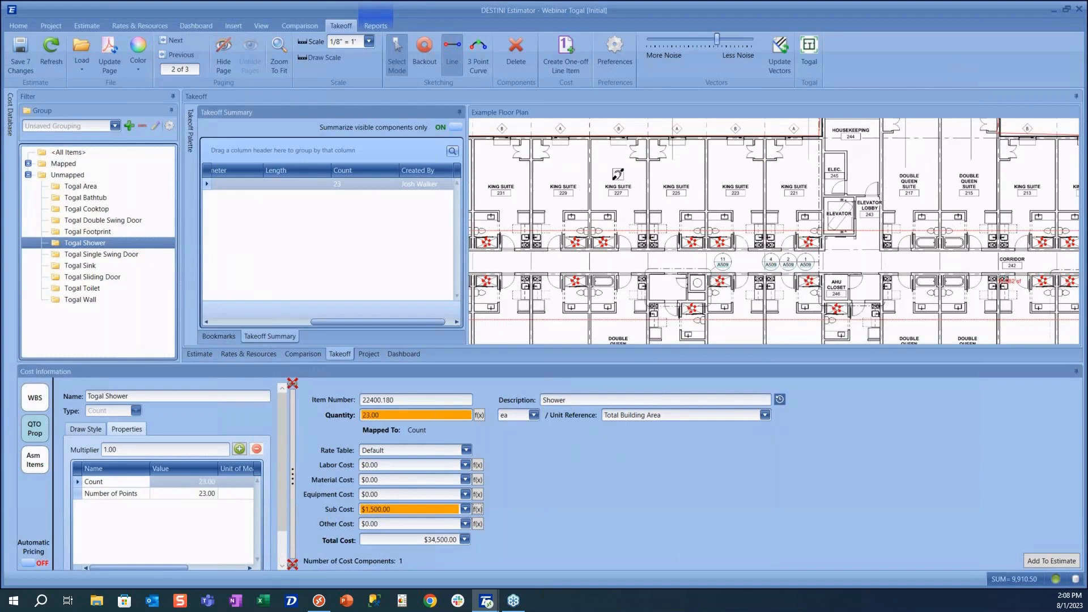
pyautogui.click(1030, 560)
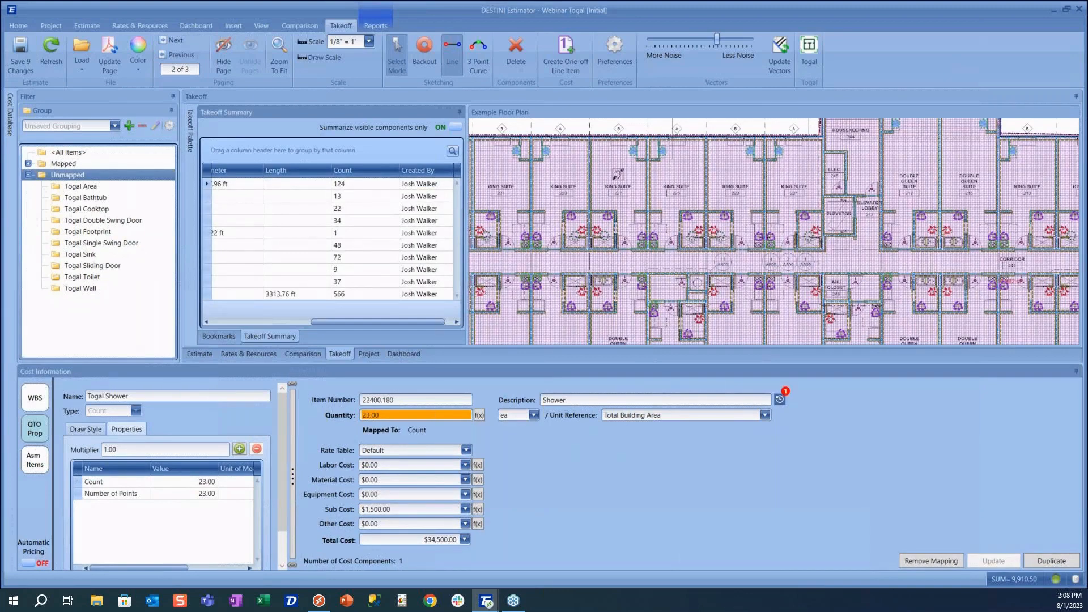
# Step: Review the mapped Togal Shower components on the plan and their line item in the estimate
pyautogui.click(29, 164)
pyautogui.click(90, 188)
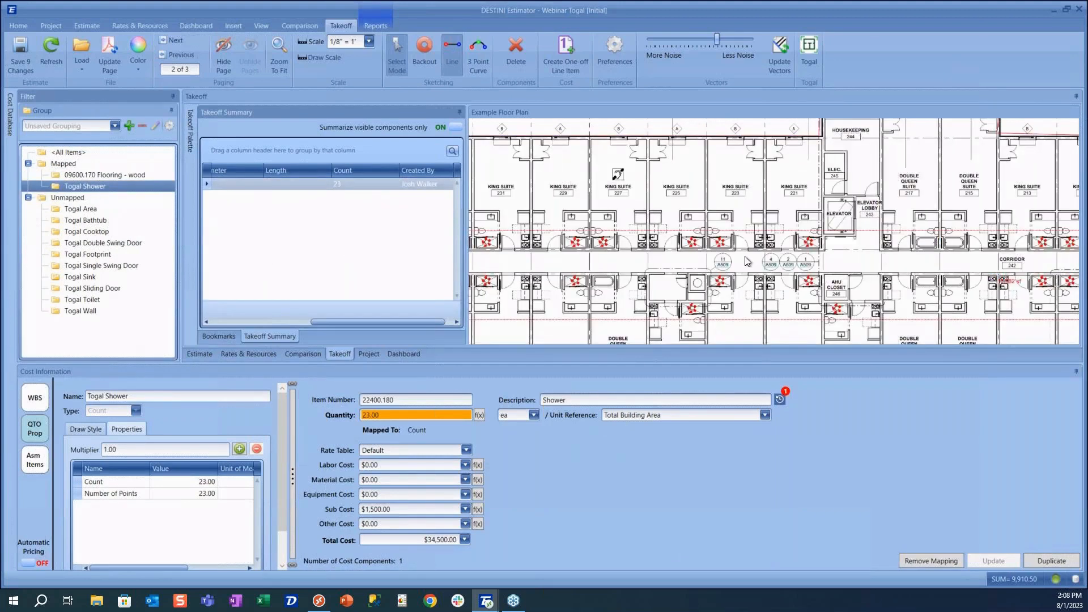
pyautogui.scroll(-5, 746, 260)
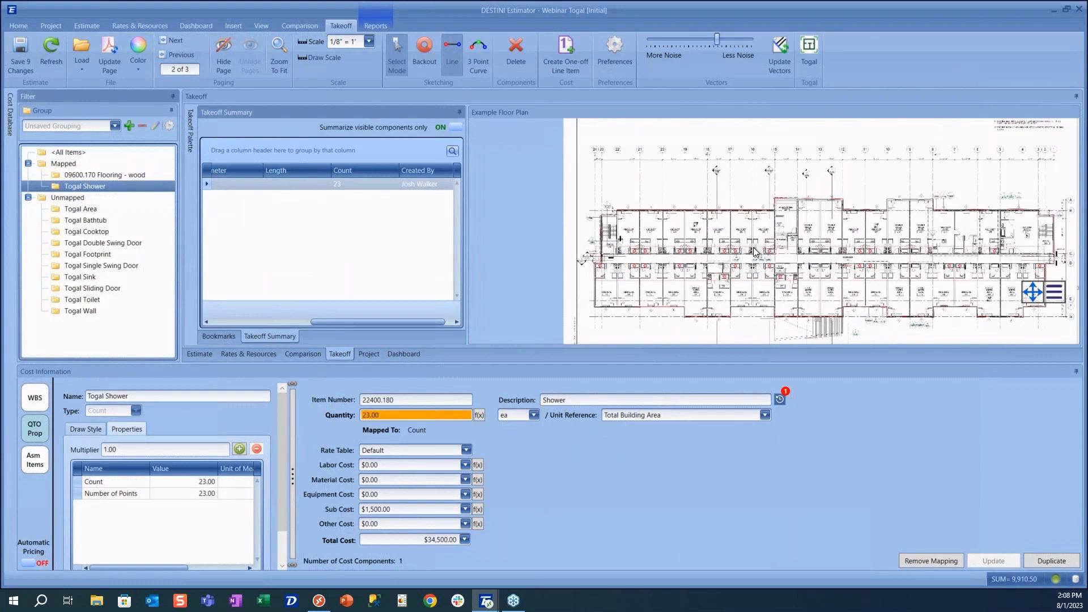
pyautogui.click(88, 25)
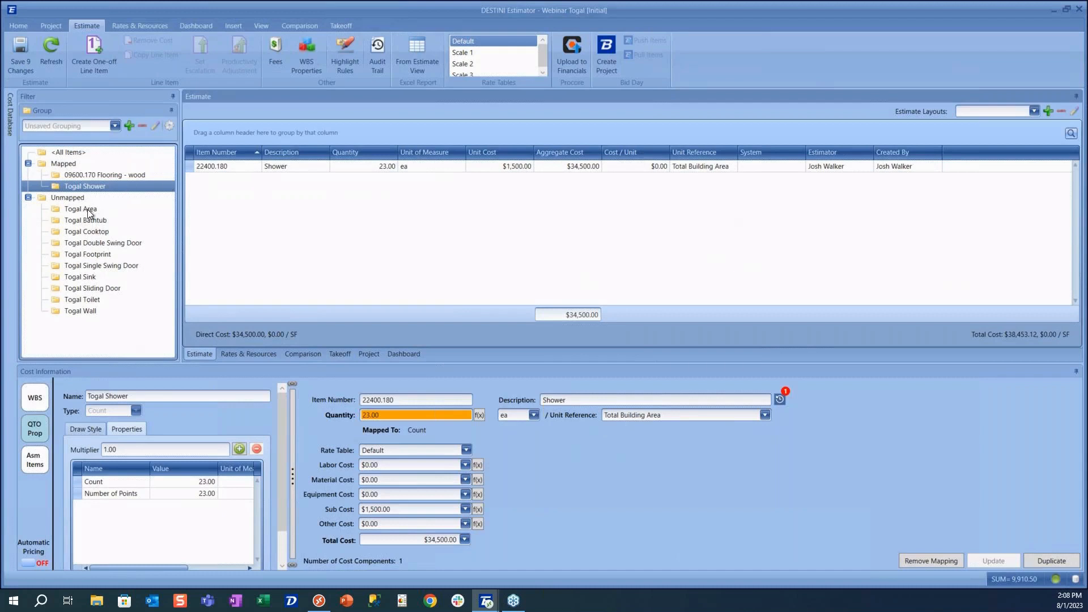
# Step: Return to the takeoff, filter to the unmapped Togal Area components and examine the detected rooms on the plan
pyautogui.click(344, 27)
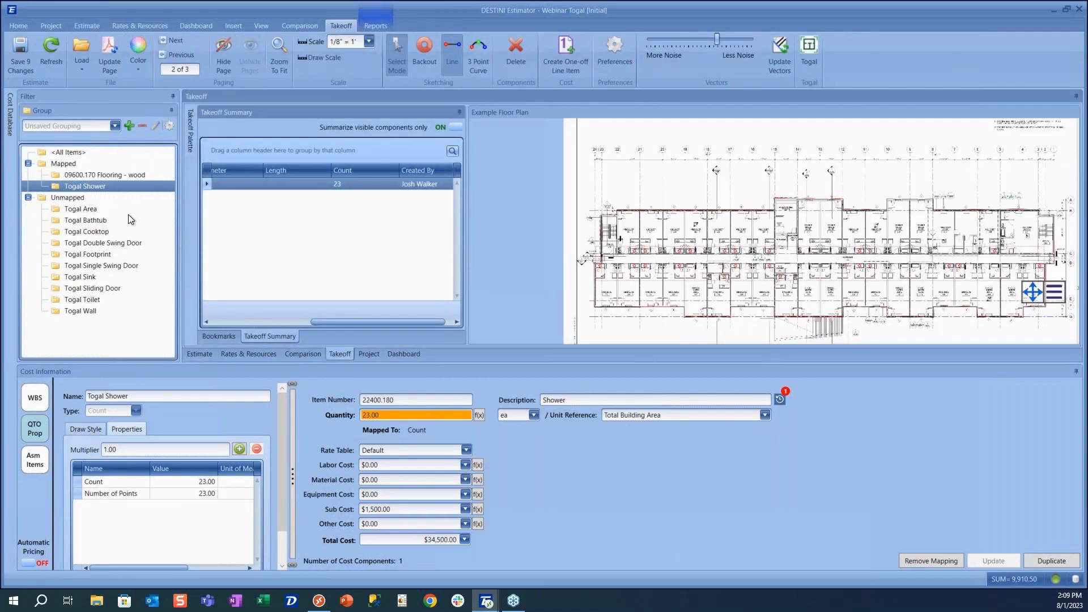
pyautogui.click(95, 209)
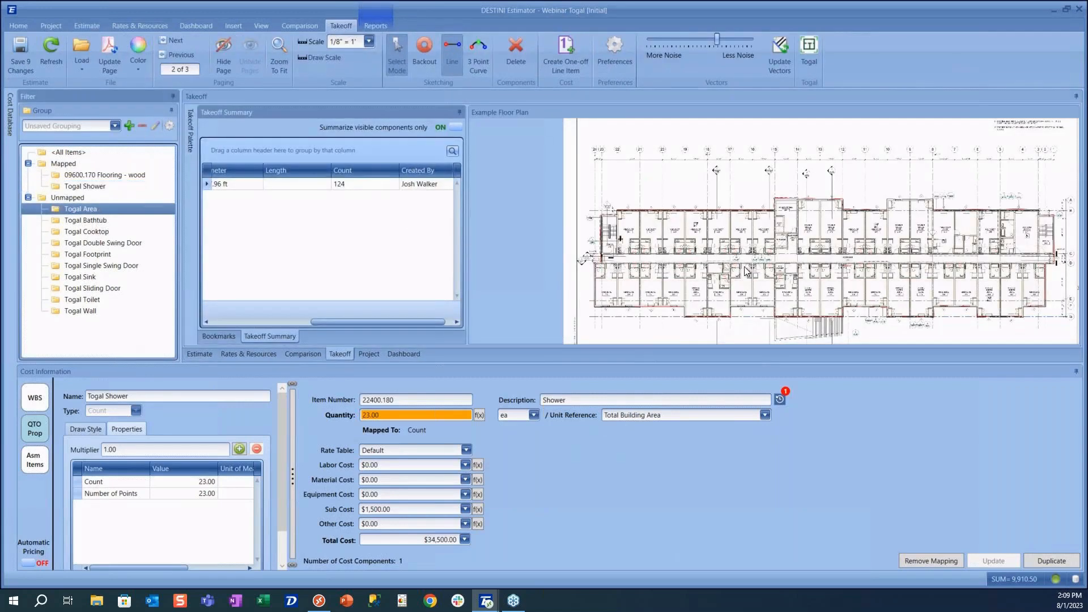
pyautogui.scroll(-1, 744, 266)
pyautogui.moveTo(892, 289); pyautogui.dragTo(813, 265)
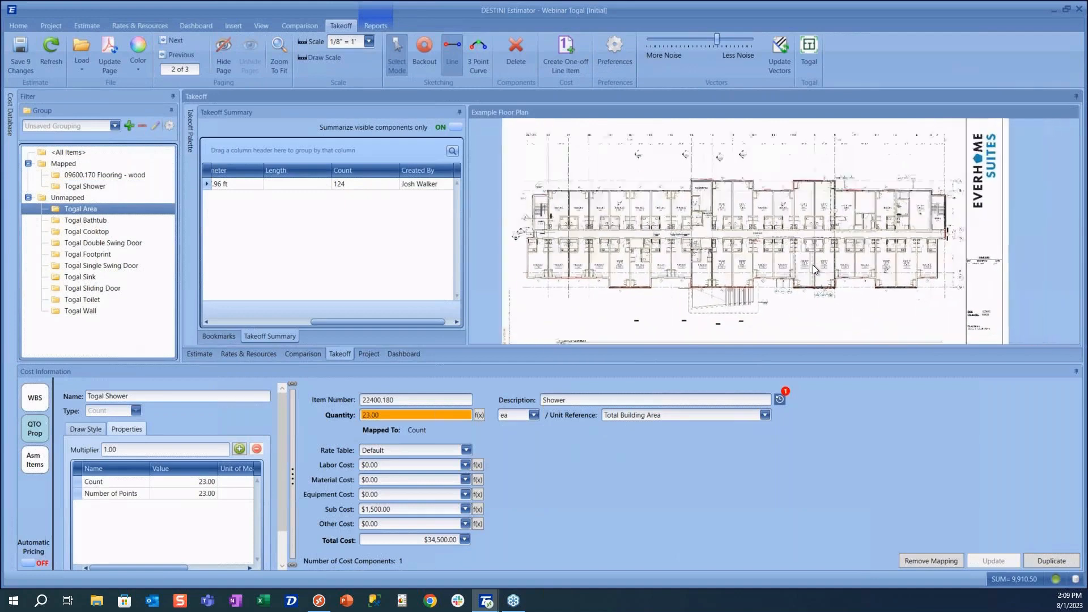
pyautogui.scroll(4, 813, 264)
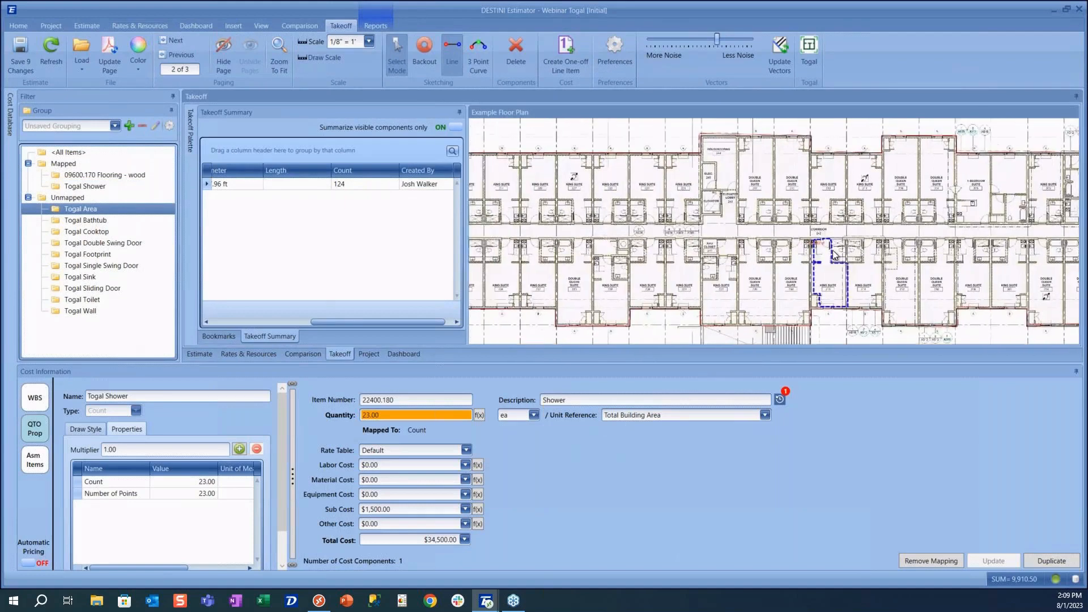
pyautogui.scroll(-3, 834, 255)
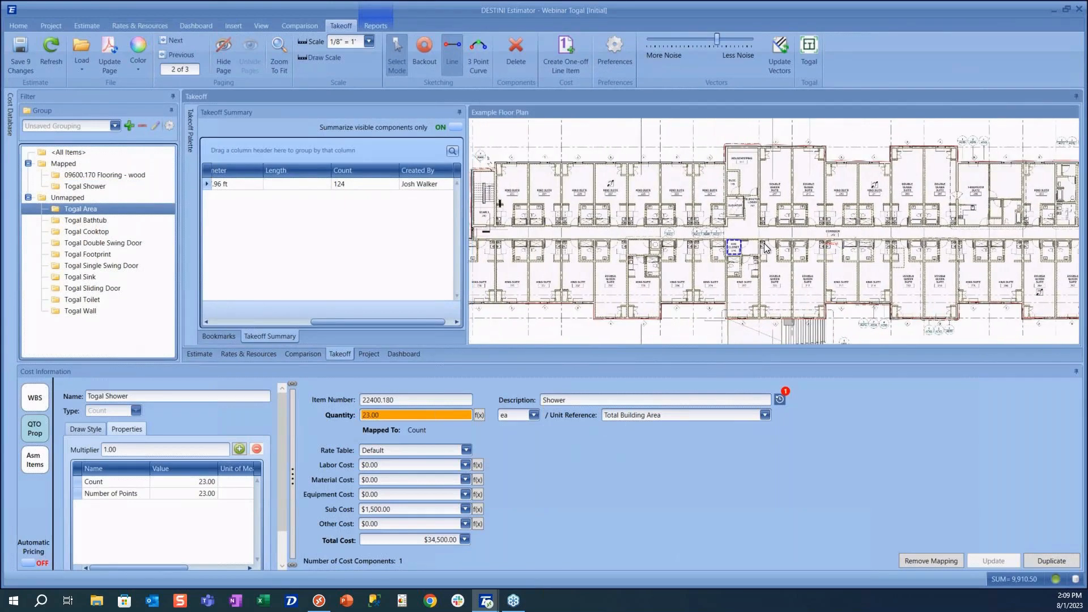
pyautogui.scroll(-1, 764, 247)
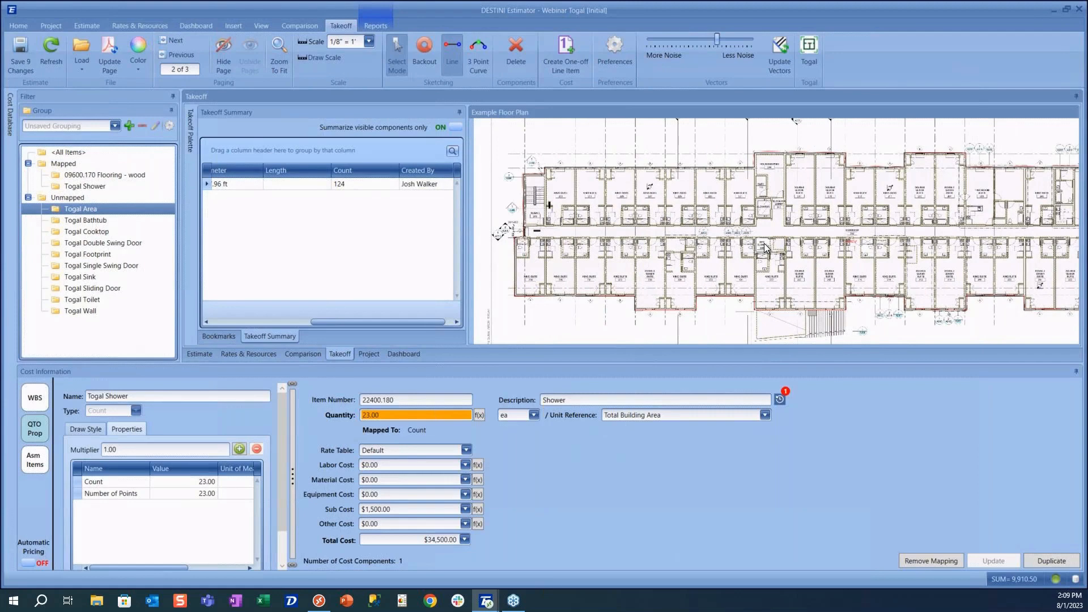
# Step: Select the central corridor's Togal Area component on the floor plan
pyautogui.click(769, 230)
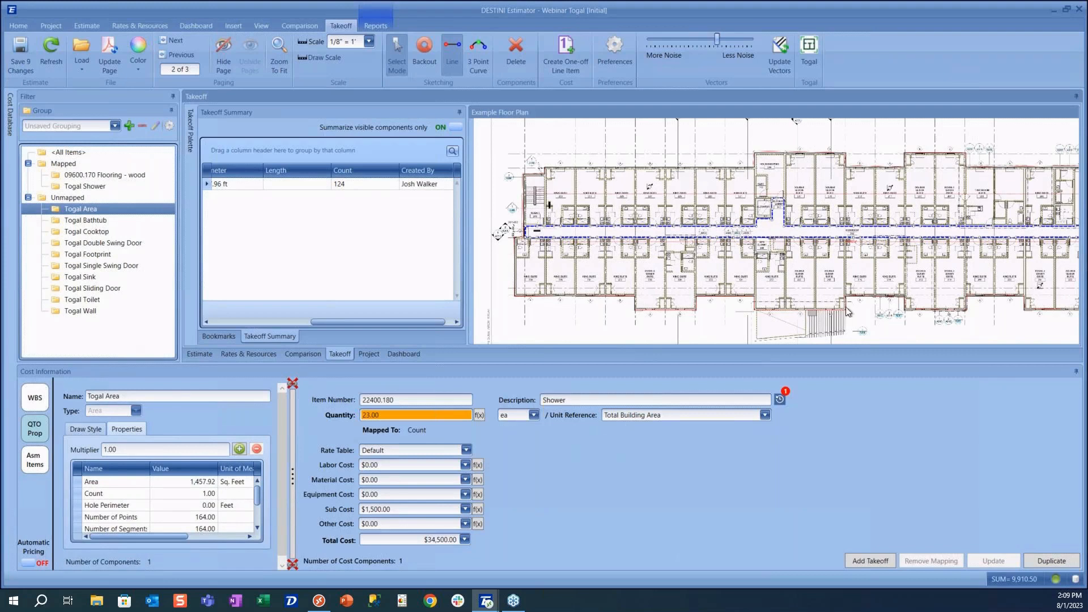
pyautogui.click(765, 245)
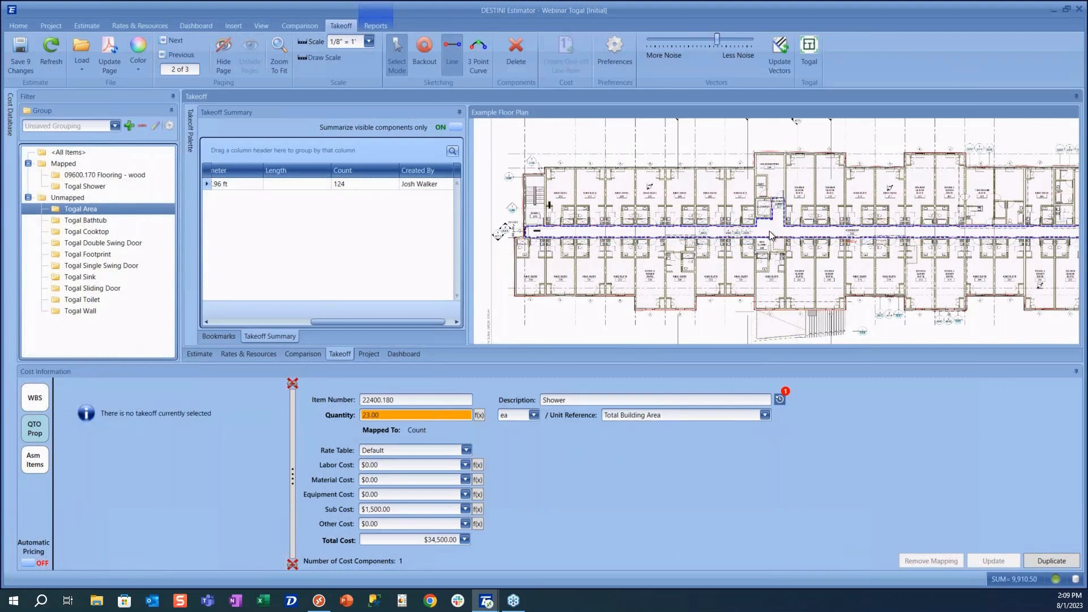
pyautogui.click(769, 231)
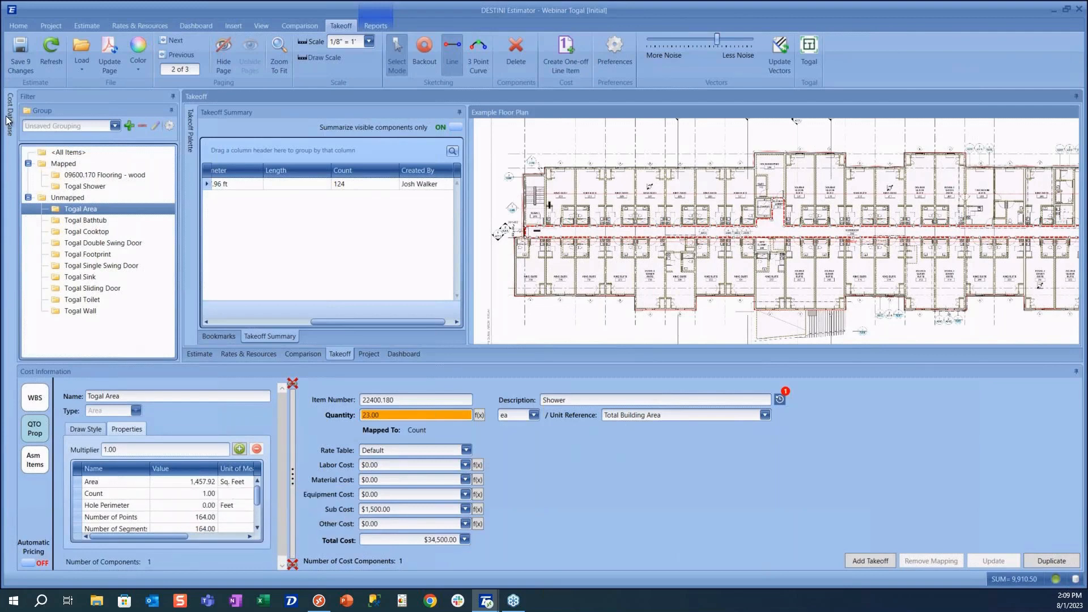
# Step: Search the cost database for carpet, load the Flooring - carpet tile line item and map the corridor's Area to its quantity
pyautogui.click(36, 123)
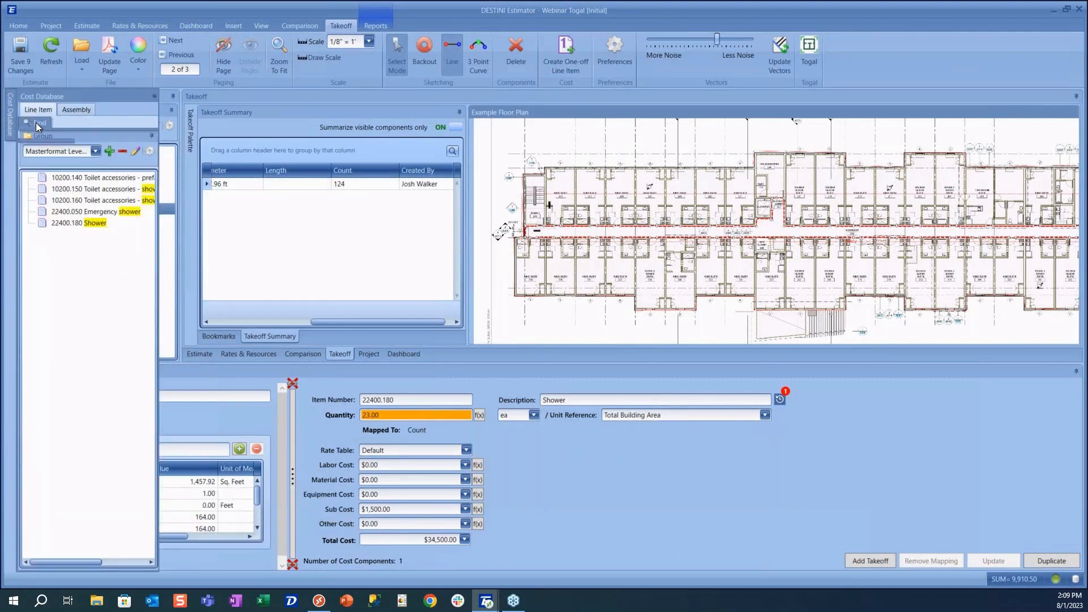
pyautogui.write('ca')
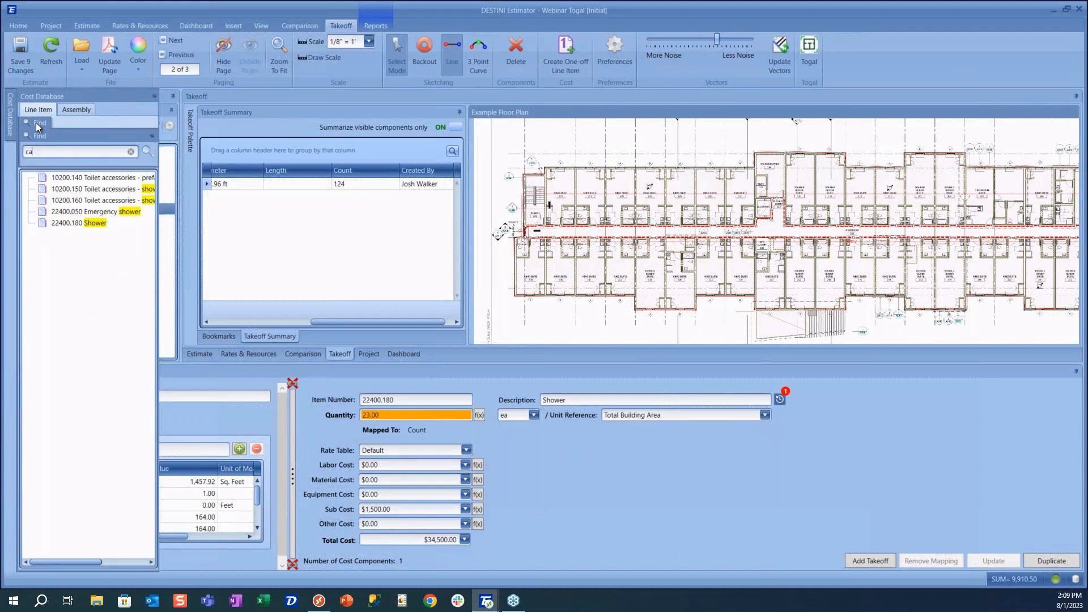
pyautogui.write('rpet')
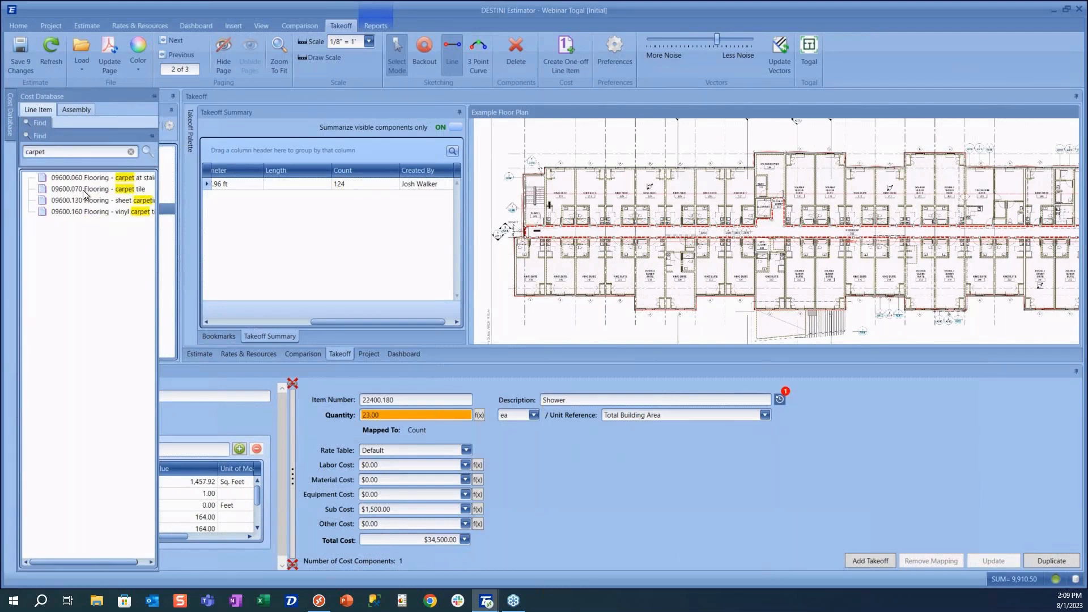
pyautogui.click(83, 189)
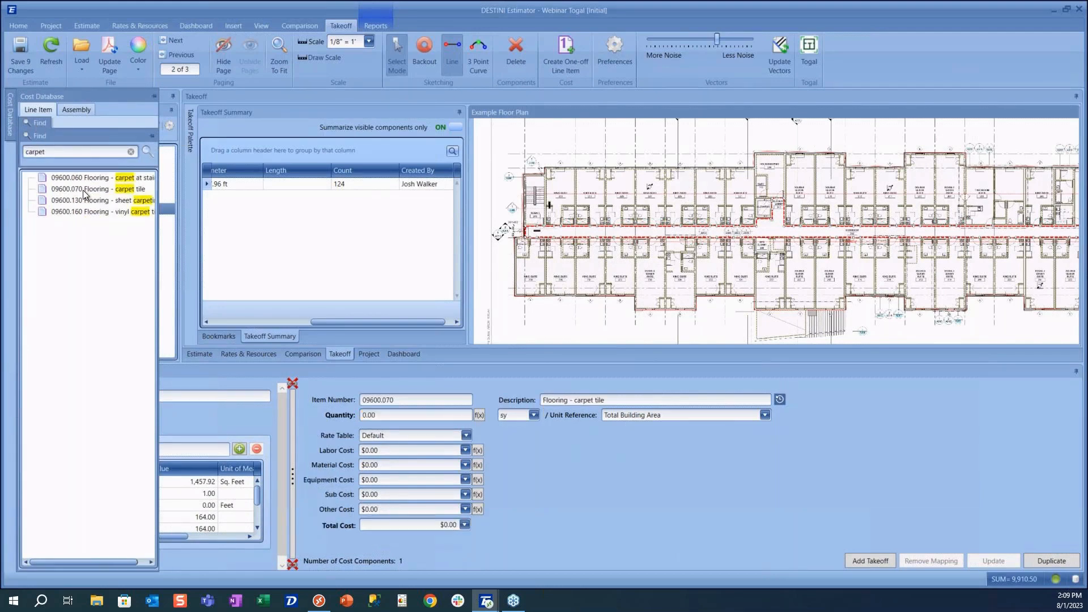
pyautogui.click(752, 522)
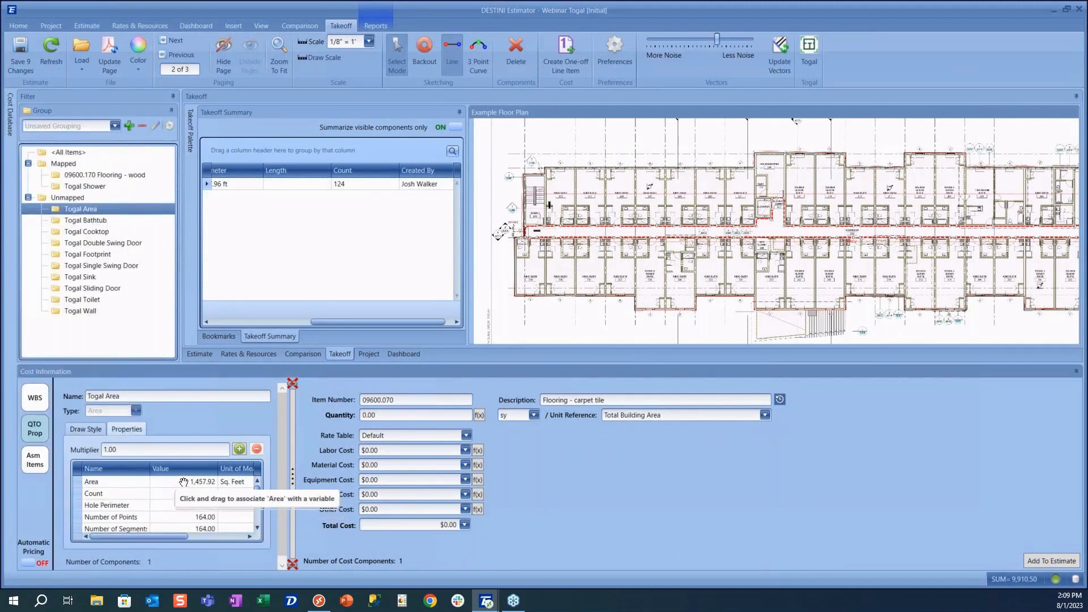
pyautogui.moveTo(184, 482); pyautogui.dragTo(385, 416)
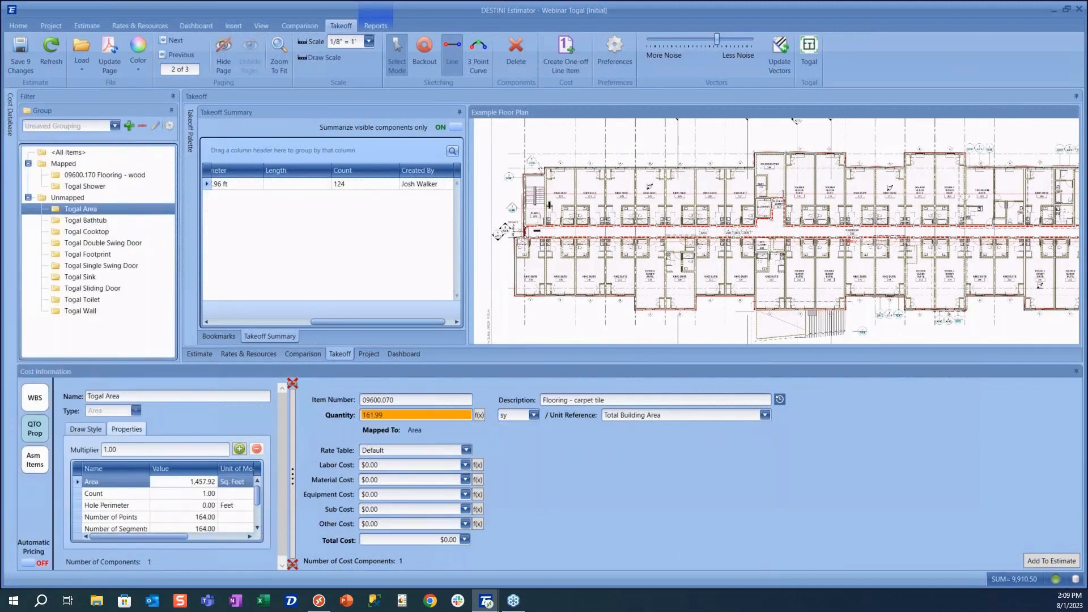
# Step: Set the carpet tile line item's sub cost to $45.00 and add it to the estimate
pyautogui.click(416, 510)
pyautogui.write('45')
pyautogui.press('Tab')
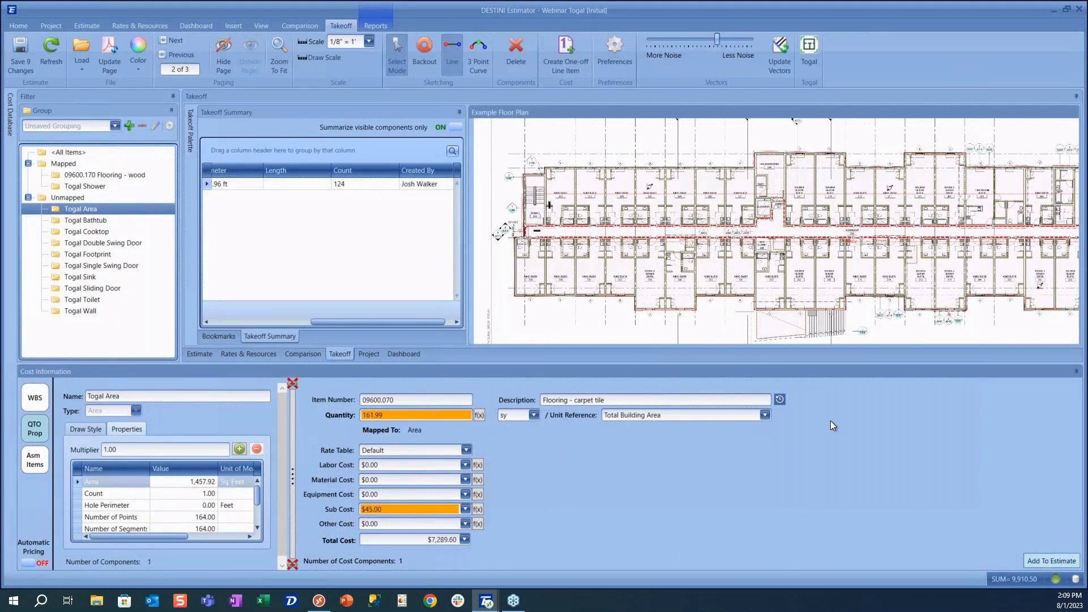
pyautogui.click(1052, 561)
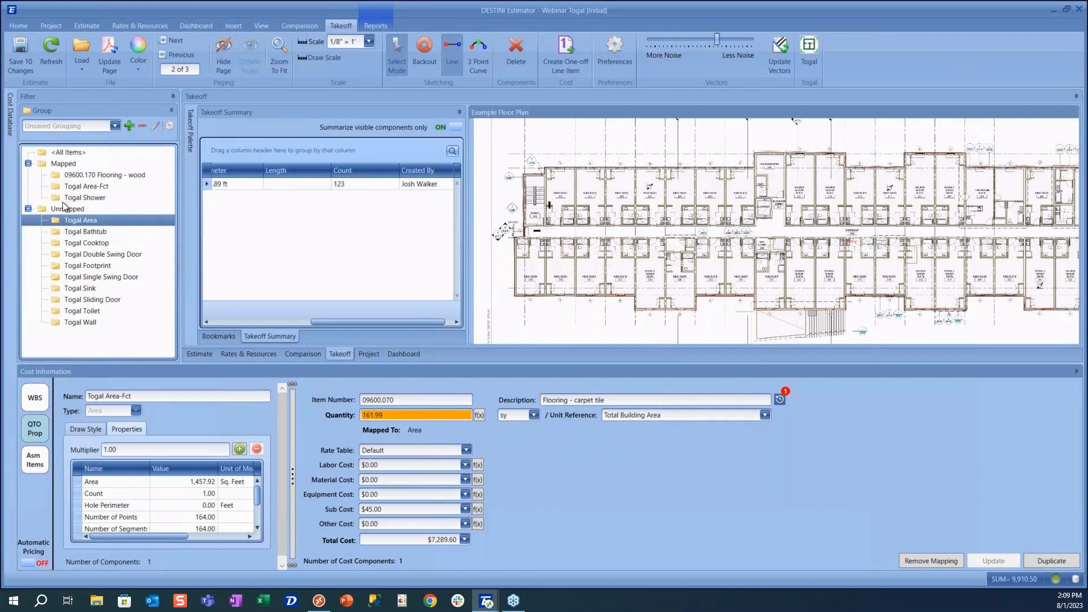
# Step: Review the remaining unmapped Togal Area components and the mapped Togal Area-Fct corridor on the plan
pyautogui.click(204, 184)
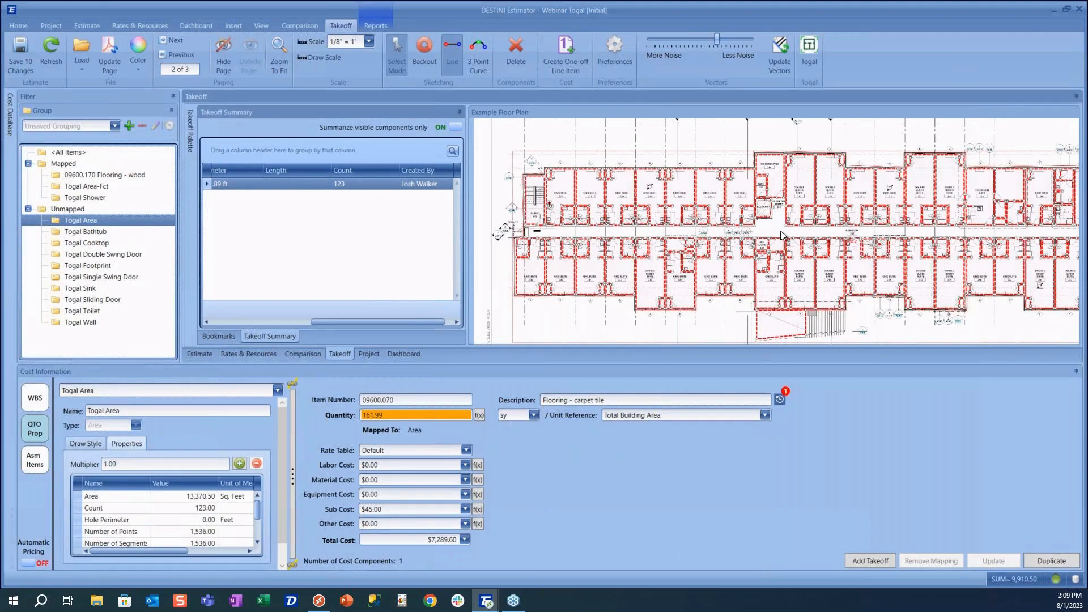
pyautogui.click(74, 188)
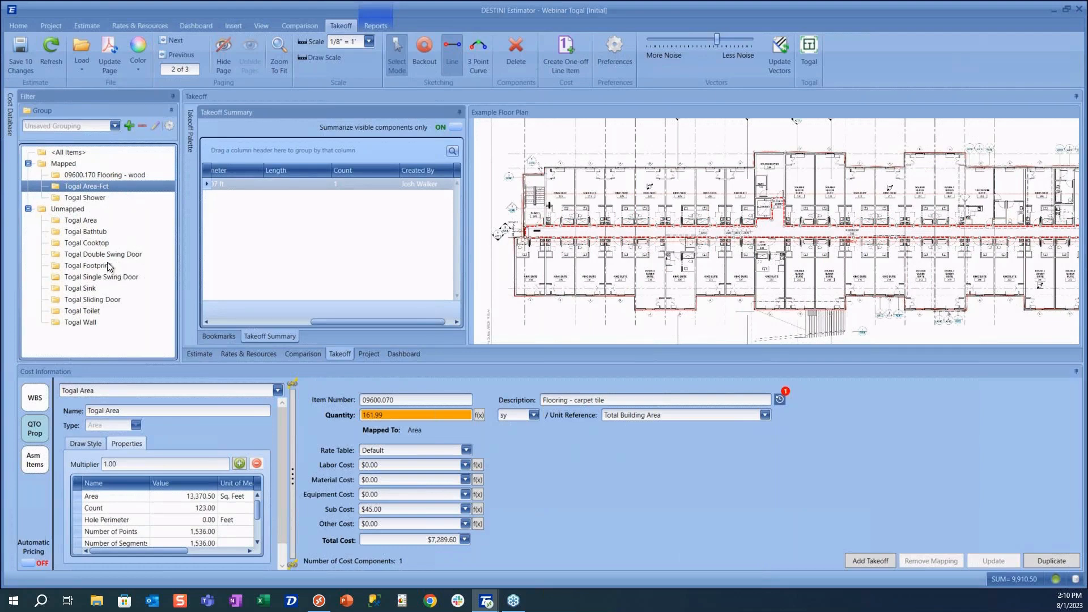
# Step: Filter to the unmapped Togal Footprint and load the Slab on Grade assembly from the concrete division, with its input area widened
pyautogui.click(80, 265)
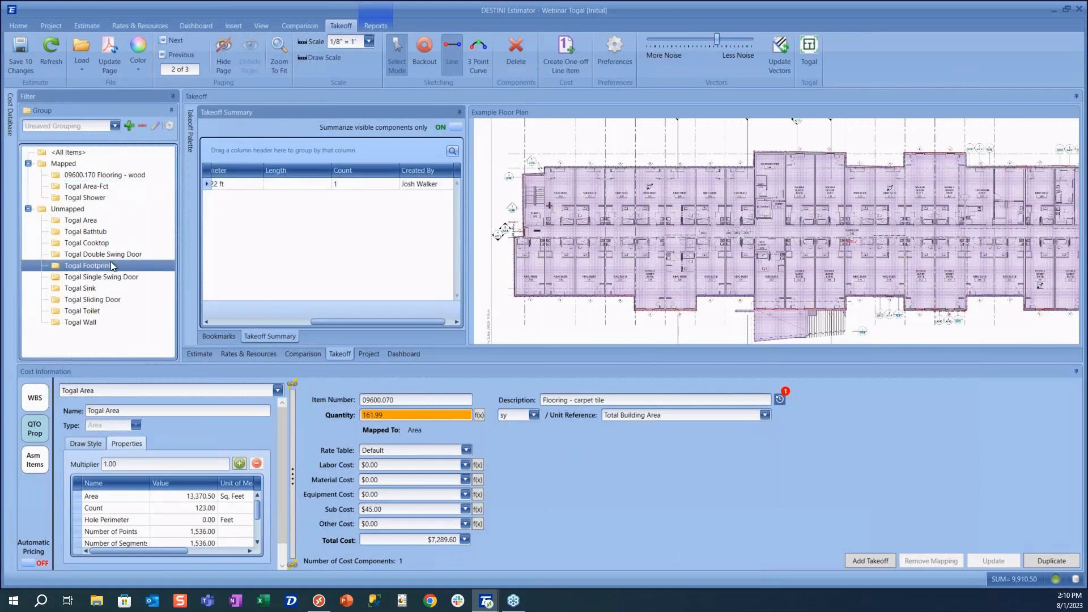
pyautogui.scroll(-2, 645, 250)
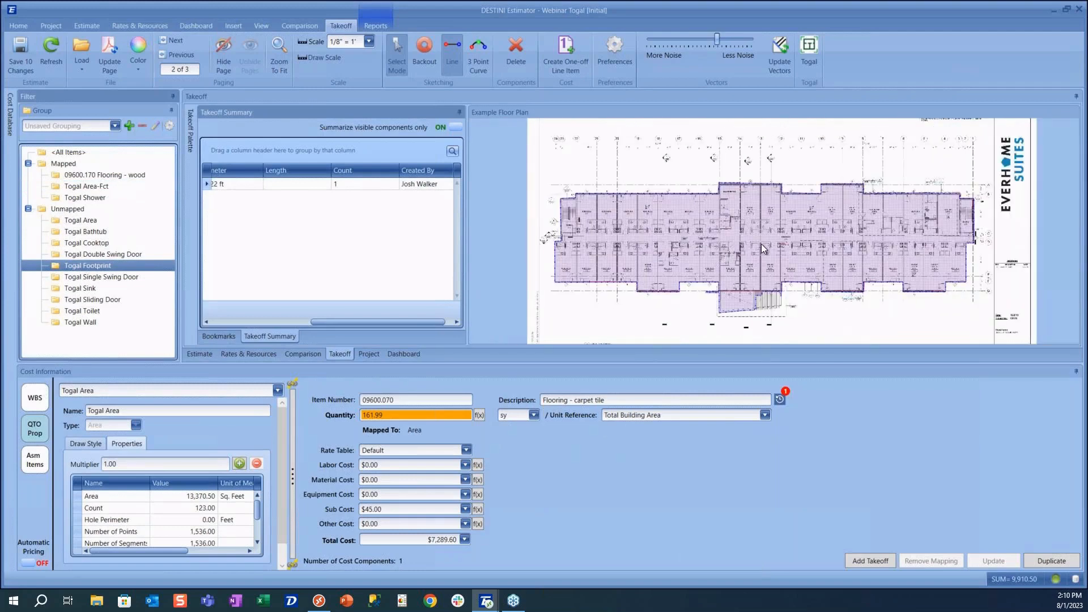
pyautogui.click(526, 258)
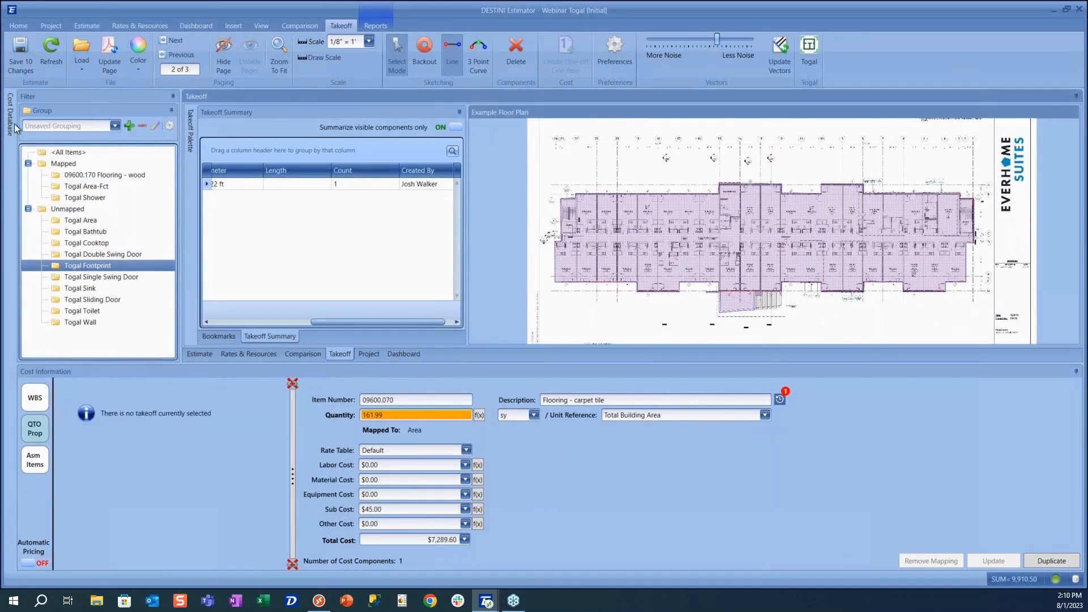
pyautogui.moveTo(15, 123)
pyautogui.click(74, 111)
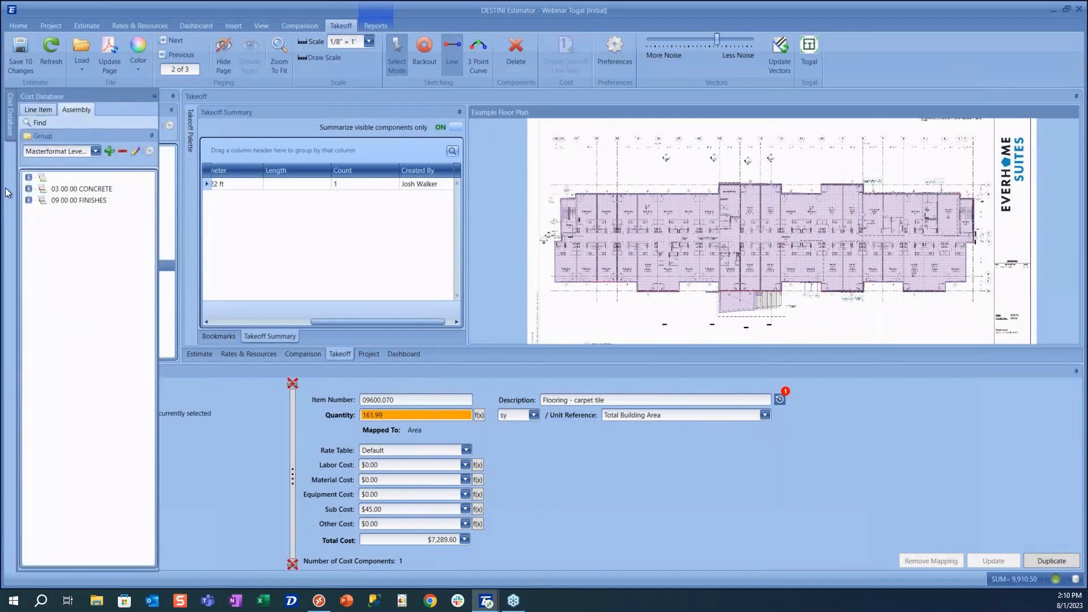
pyautogui.click(28, 189)
pyautogui.click(42, 200)
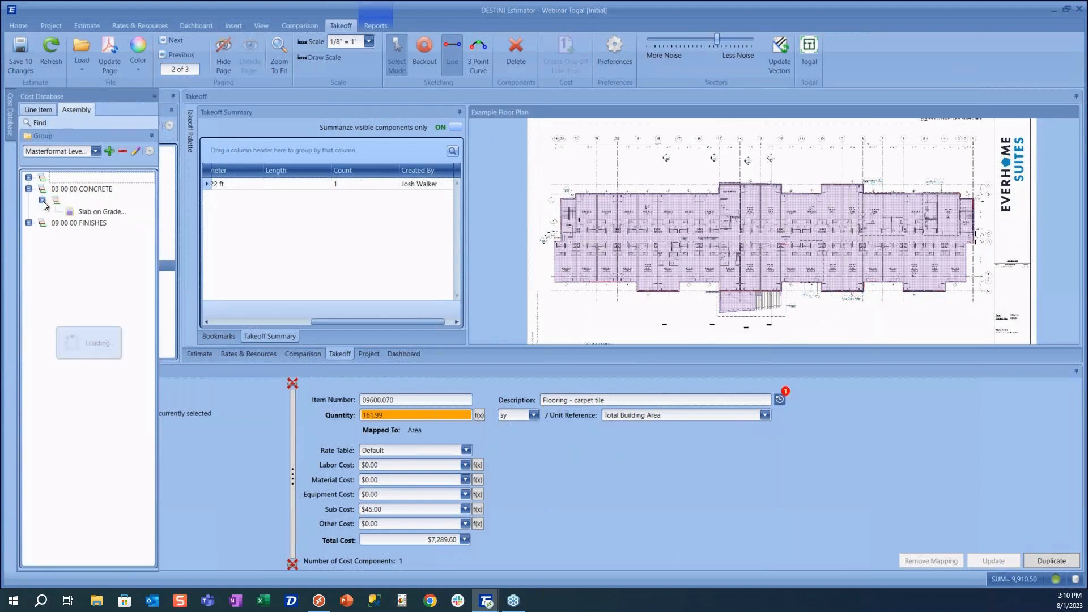
pyautogui.click(100, 211)
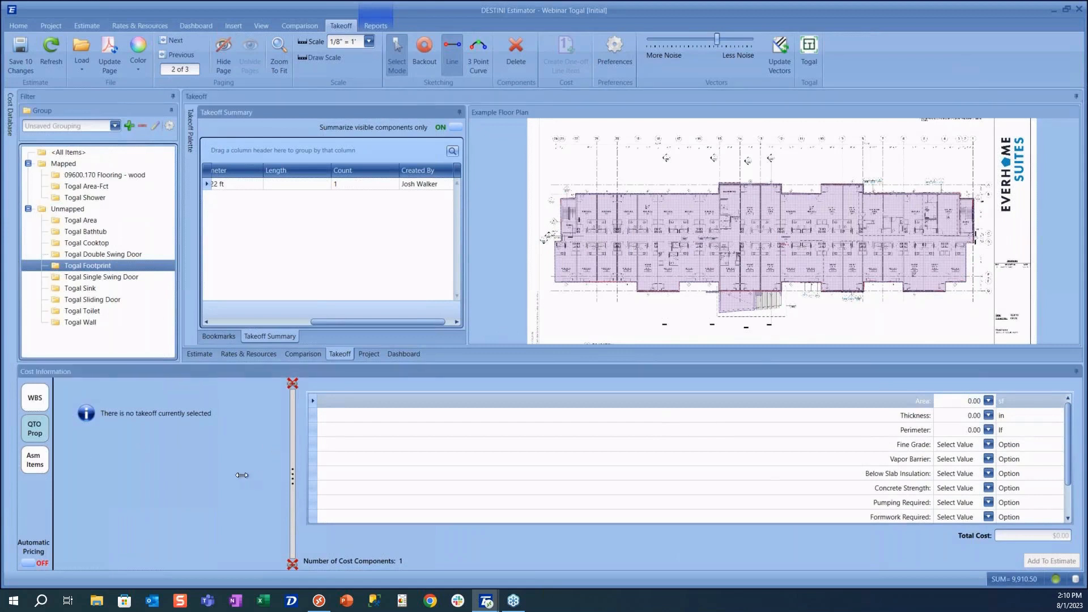
pyautogui.moveTo(291, 475); pyautogui.dragTo(198, 474)
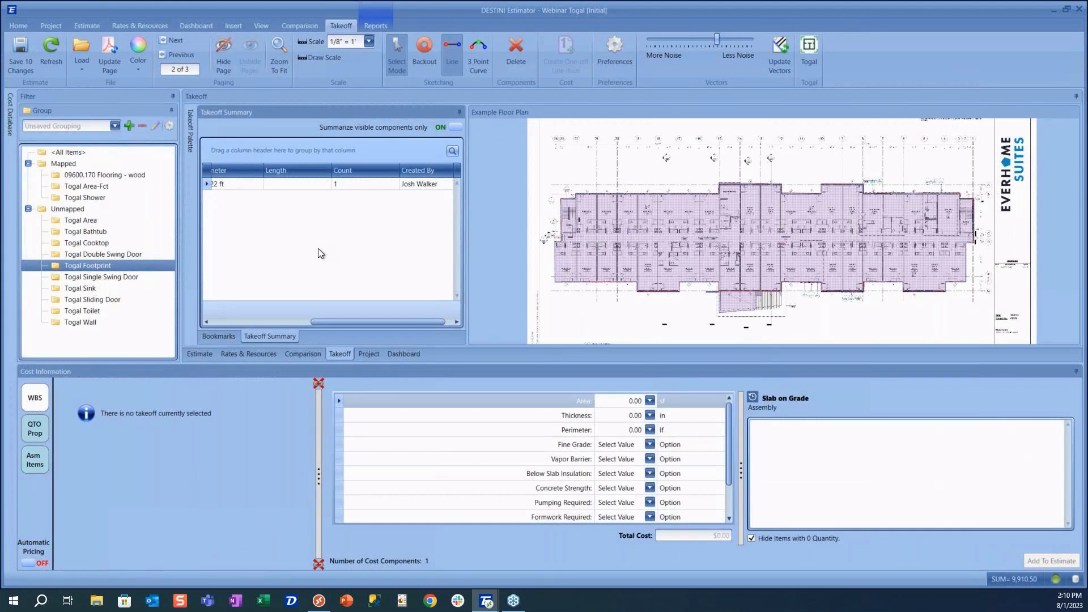
# Step: Map the Togal Footprint's Area and Perimeter to the matching Slab on Grade variables and set the slab thickness to 6 in
pyautogui.click(207, 182)
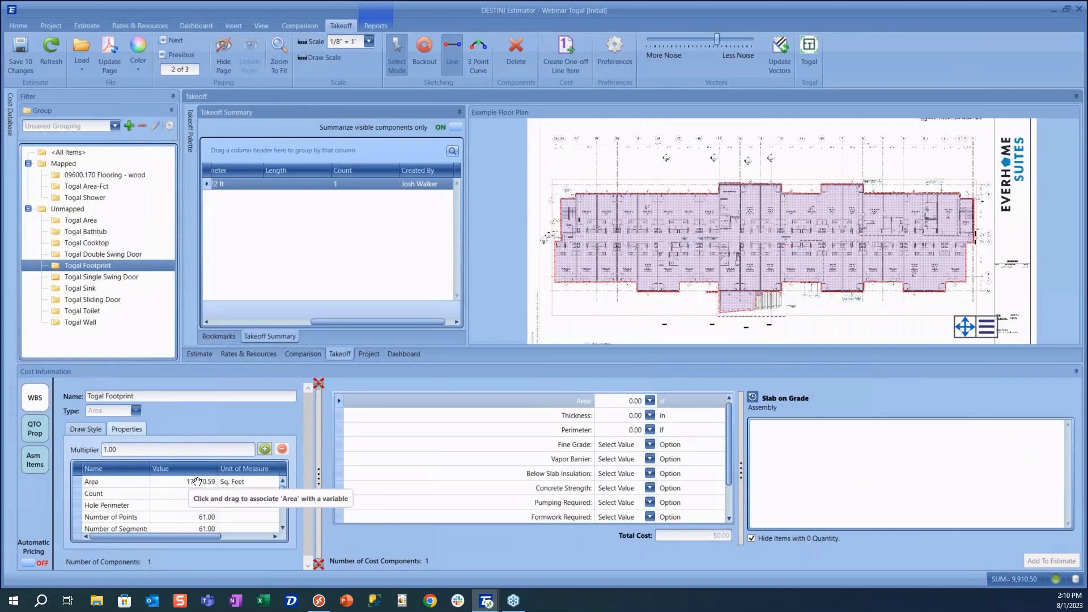
pyautogui.moveTo(195, 482); pyautogui.dragTo(624, 401)
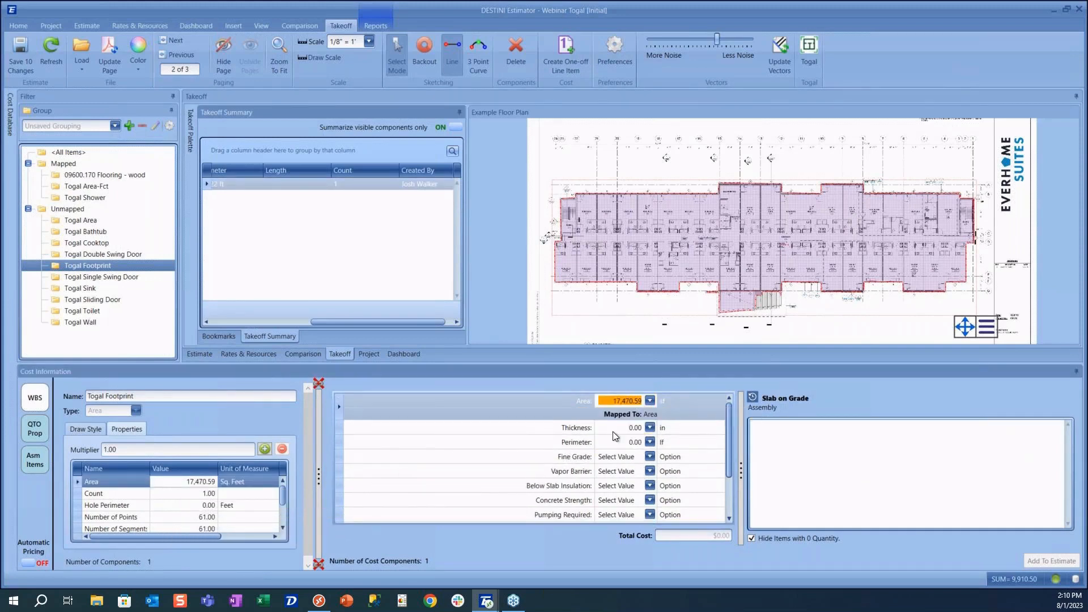
pyautogui.click(629, 428)
pyautogui.doubleClick(629, 427)
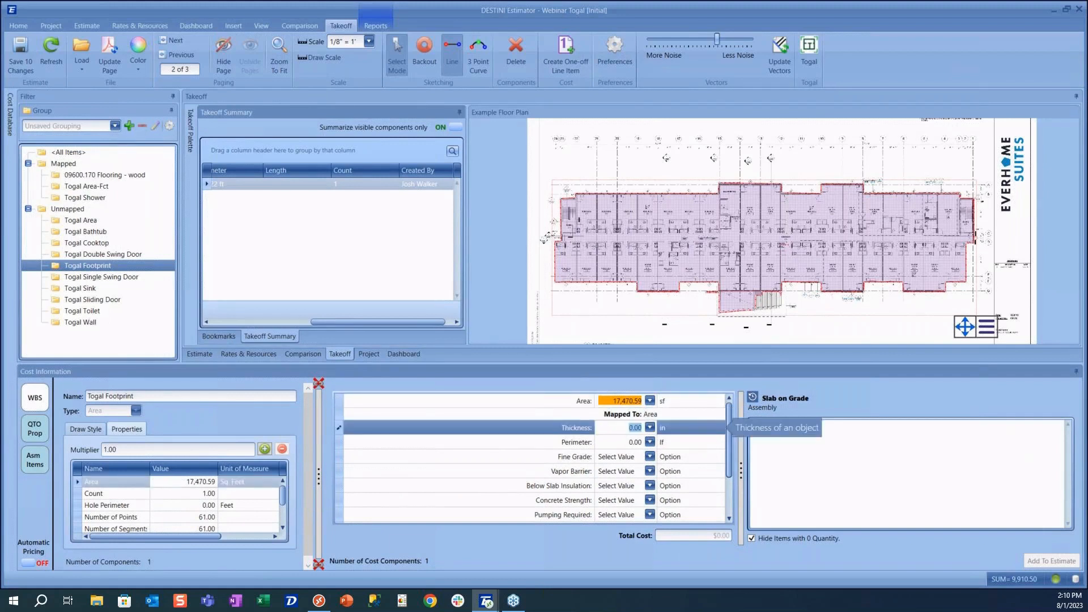
pyautogui.write('6')
pyautogui.press('Tab')
pyautogui.scroll(-1, 164, 496)
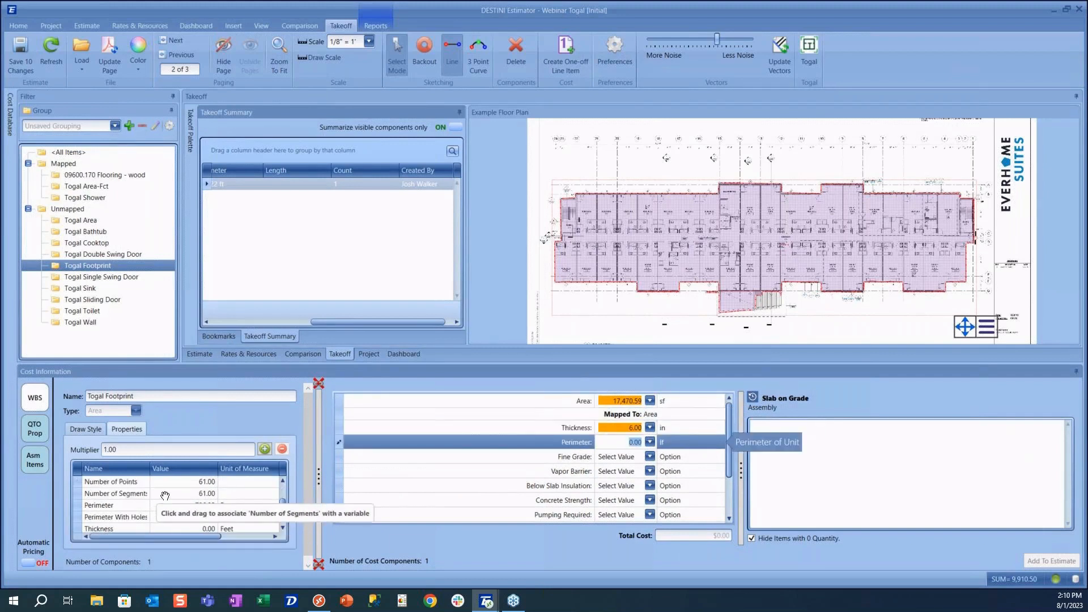
pyautogui.moveTo(164, 505); pyautogui.dragTo(612, 445)
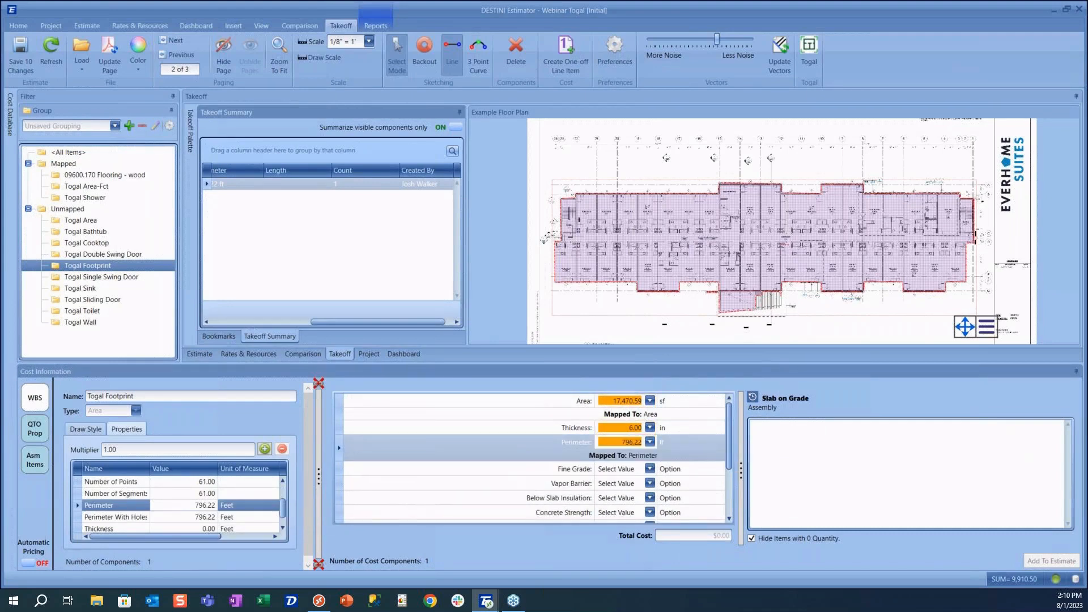
# Step: Set the slab assembly's vapor barrier option to Yes and its concrete strength to 5500 psi
pyautogui.click(628, 484)
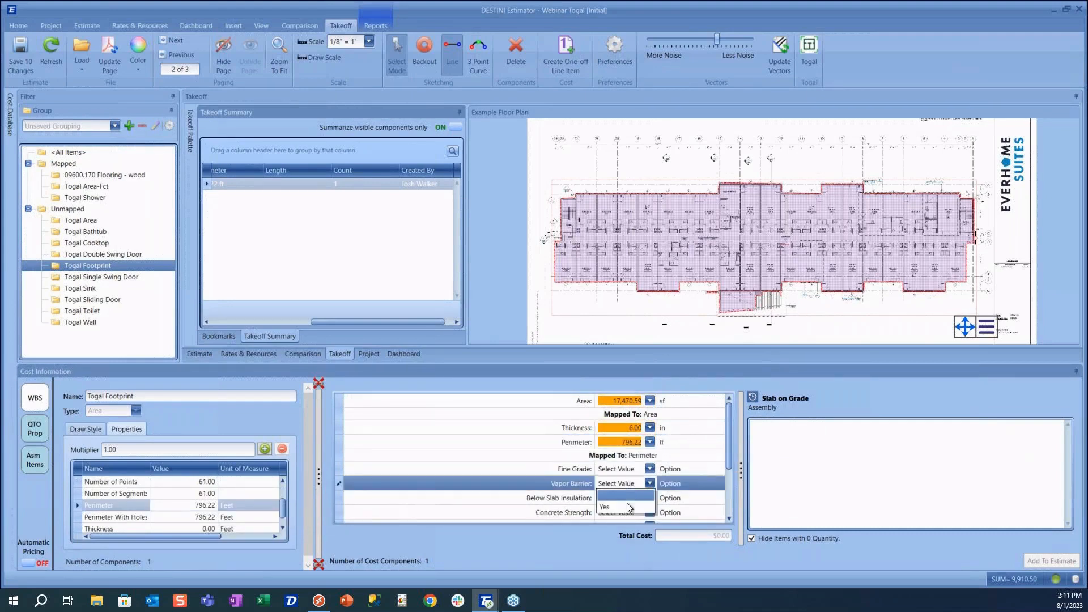
pyautogui.click(627, 506)
pyautogui.scroll(-2, 647, 453)
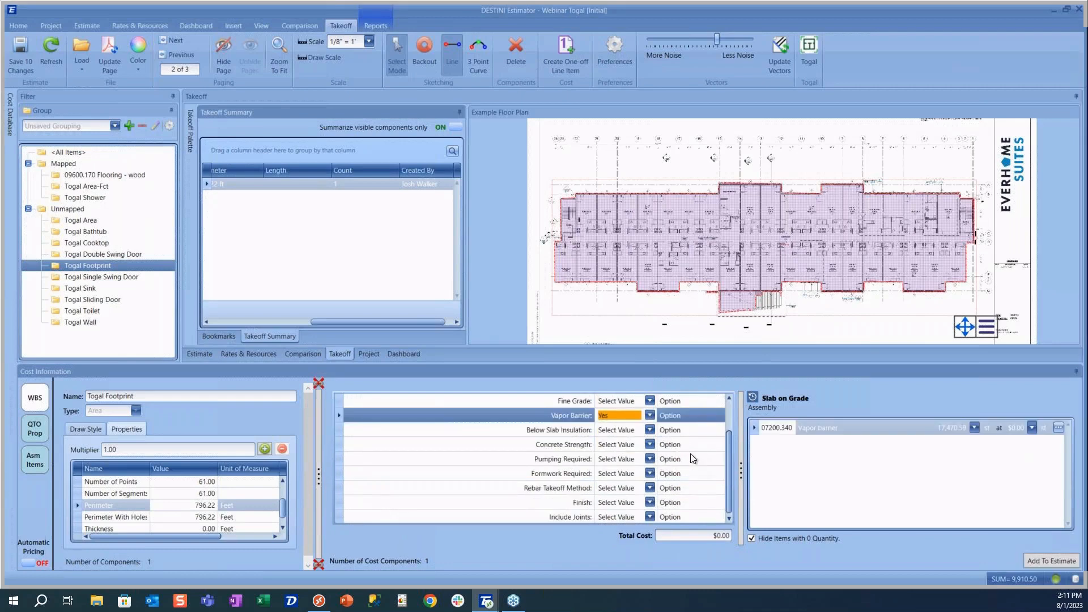
pyautogui.click(645, 444)
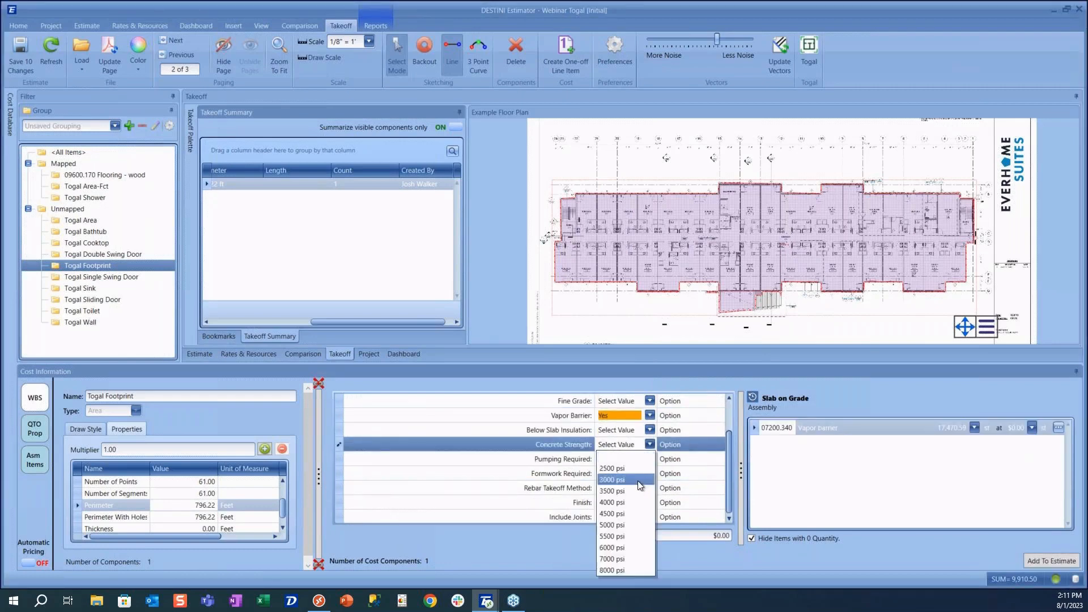
pyautogui.click(620, 535)
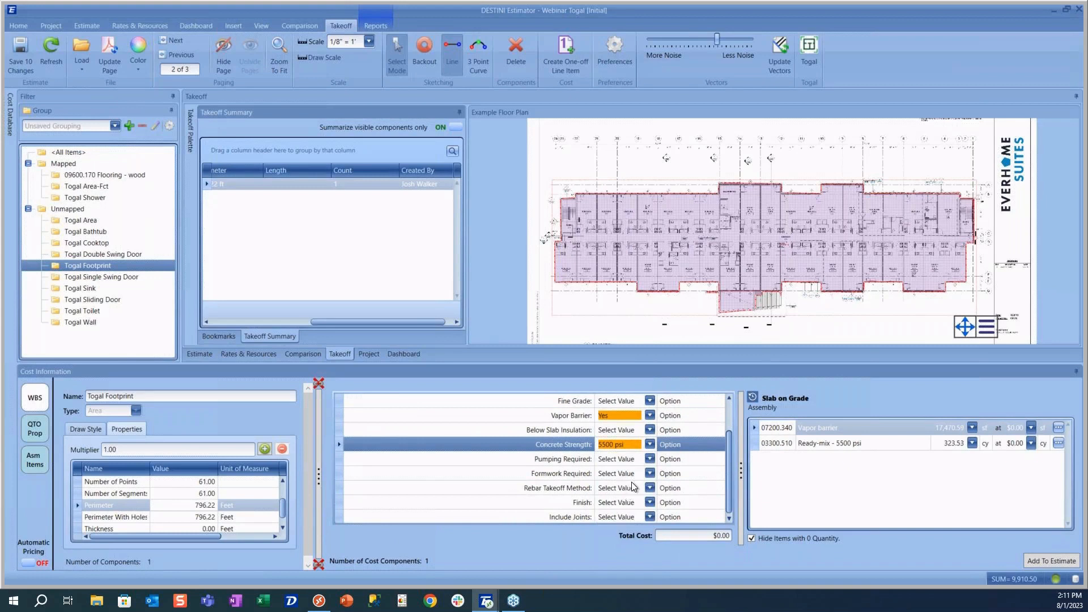
# Step: Set the slab's rebar takeoff method to Lbs/CY with 75 lb per cubic yard
pyautogui.click(631, 482)
pyautogui.click(624, 518)
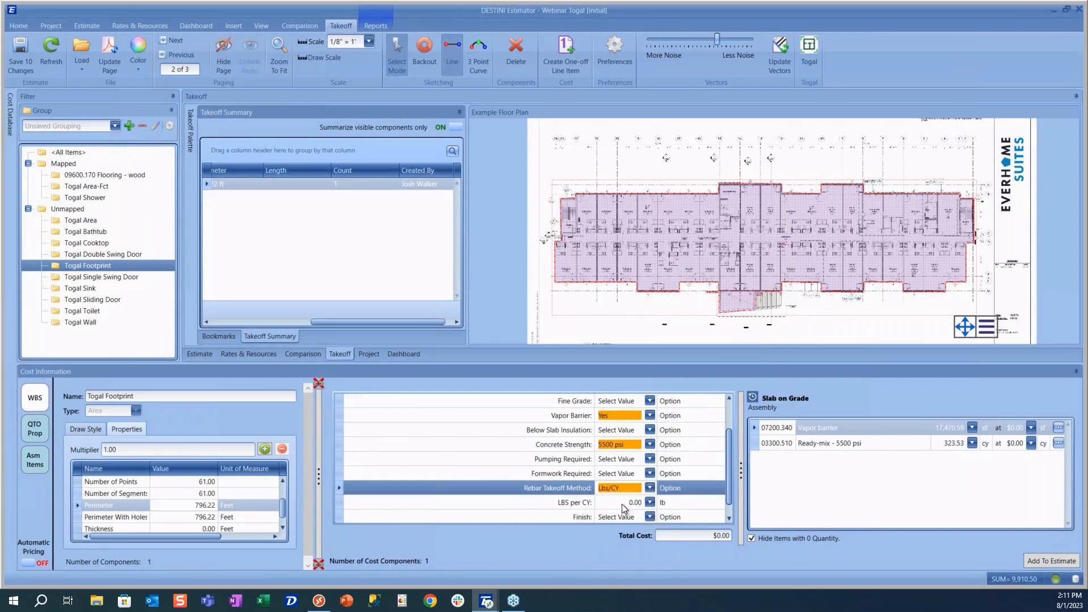
pyautogui.click(621, 503)
pyautogui.write('7')
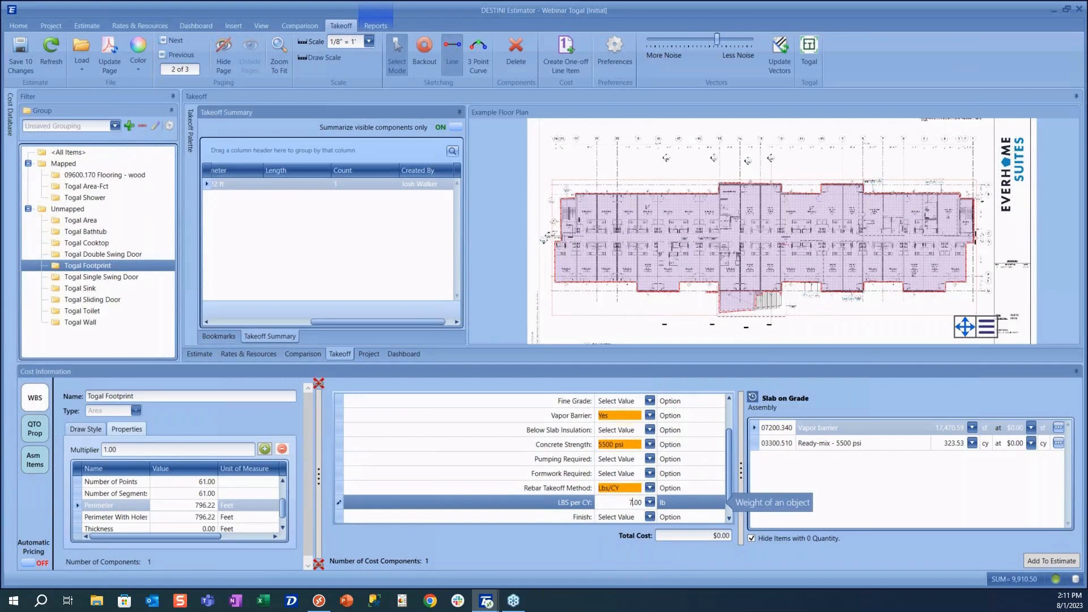
pyautogui.write('5')
pyautogui.press('Tab')
# Step: Price the slab assembly's vapor barrier at $4.00 per sf and the 5500 psi ready-mix at $175.00 per cy
pyautogui.click(1000, 428)
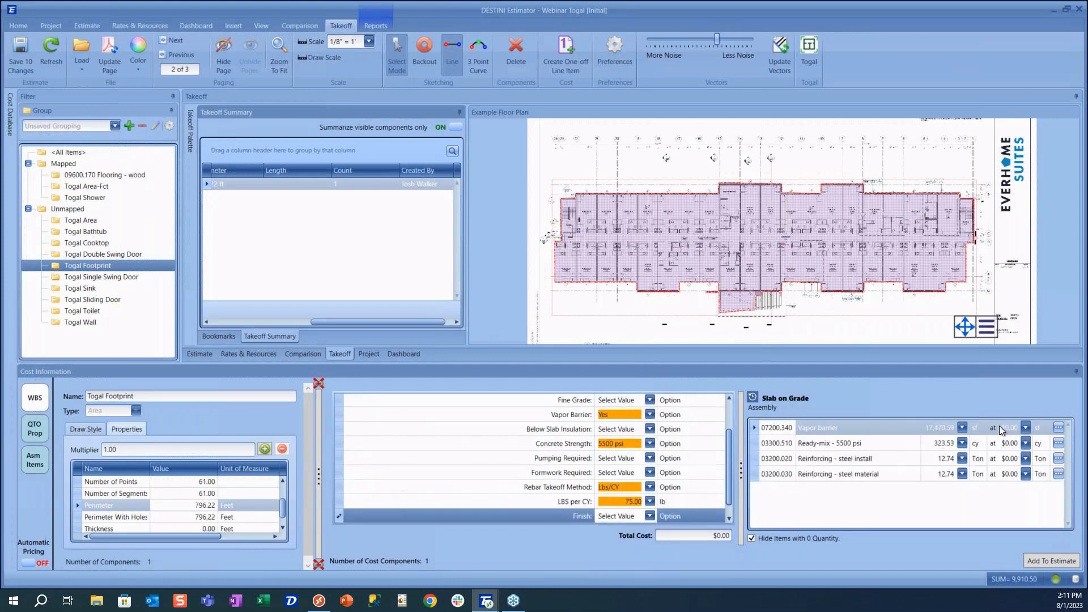
pyautogui.click(1004, 430)
pyautogui.write('4')
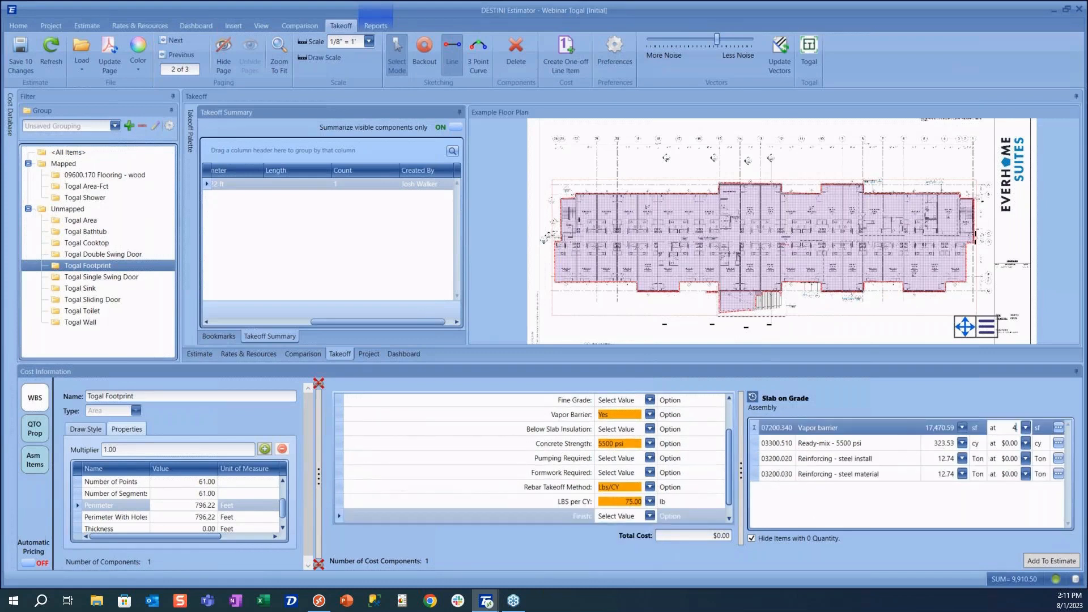
pyautogui.press('Tab')
pyautogui.press('Tab')
pyautogui.write('175')
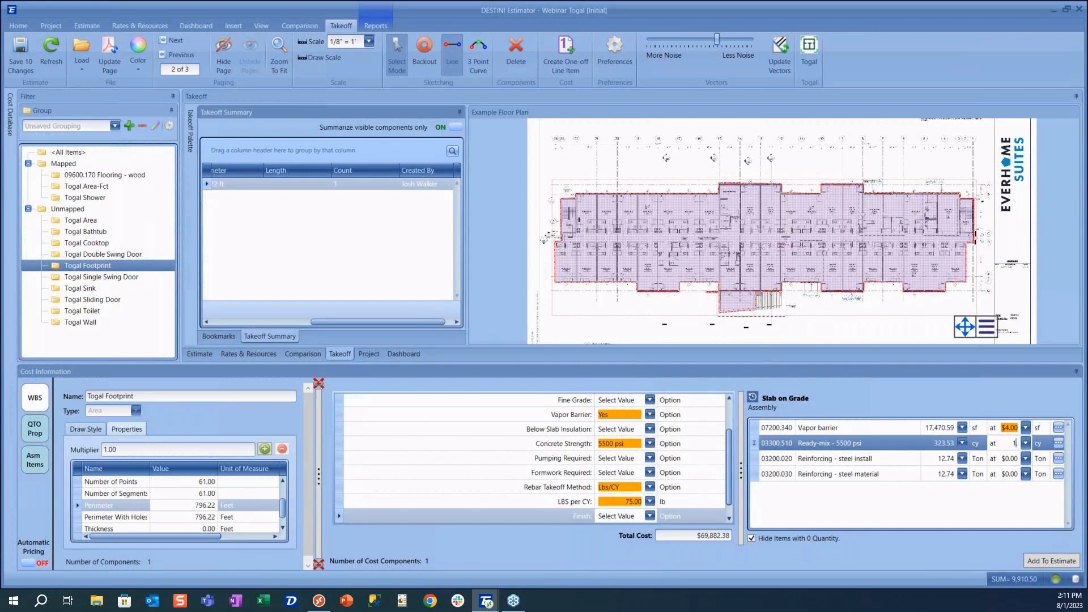
pyautogui.press('Tab')
# Step: Price the reinforcing steel install at $2,000 and material at $3,000 per ton, and add the slab assembly to the estimate
pyautogui.write('1000')
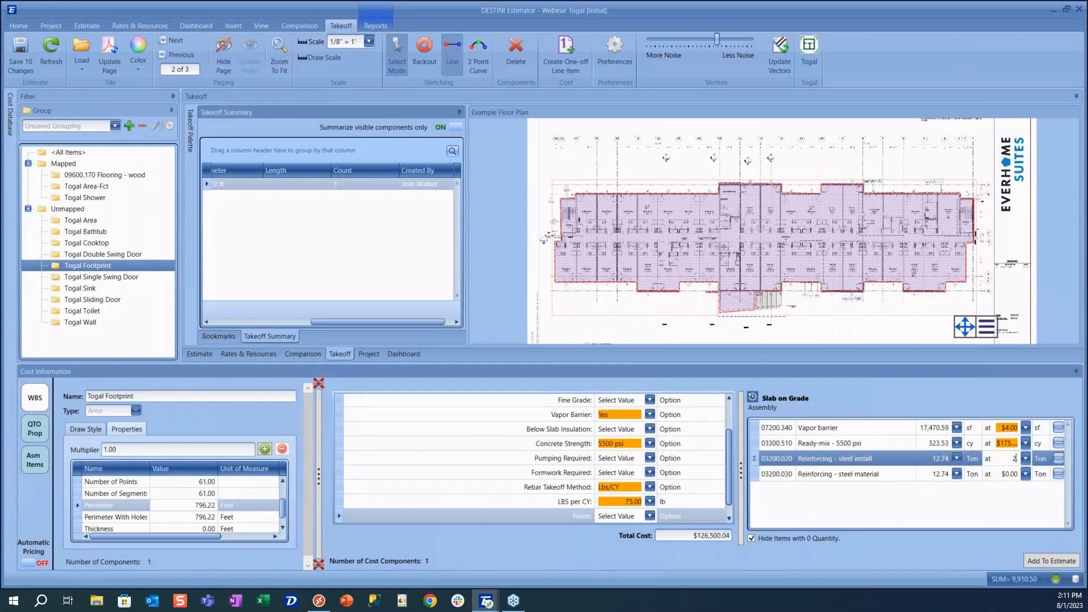
pyautogui.press('Tab')
pyautogui.press('Tab')
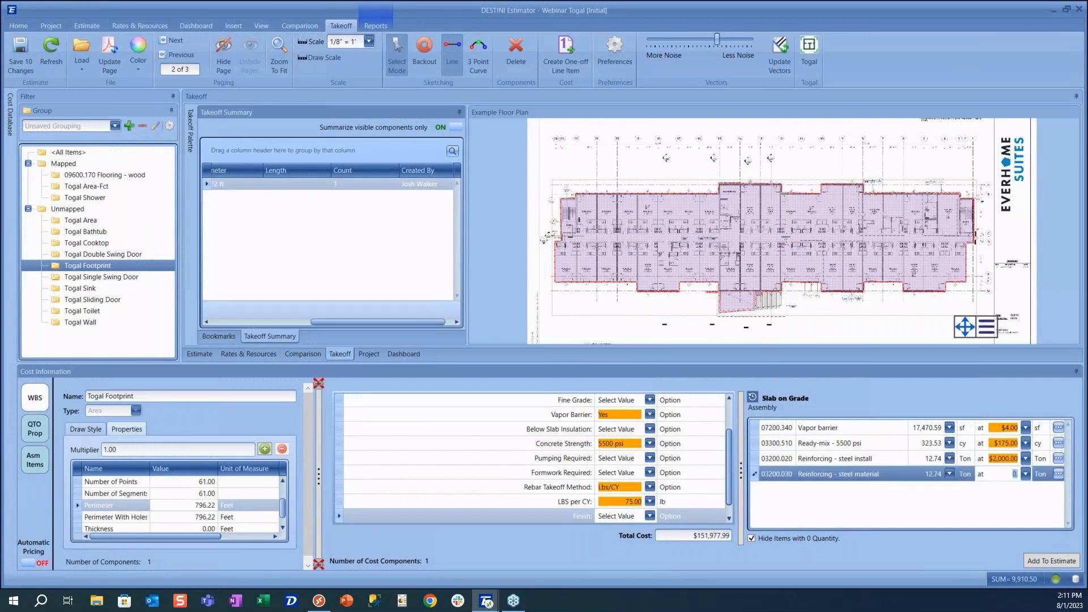
pyautogui.write('3000')
pyautogui.press('Return')
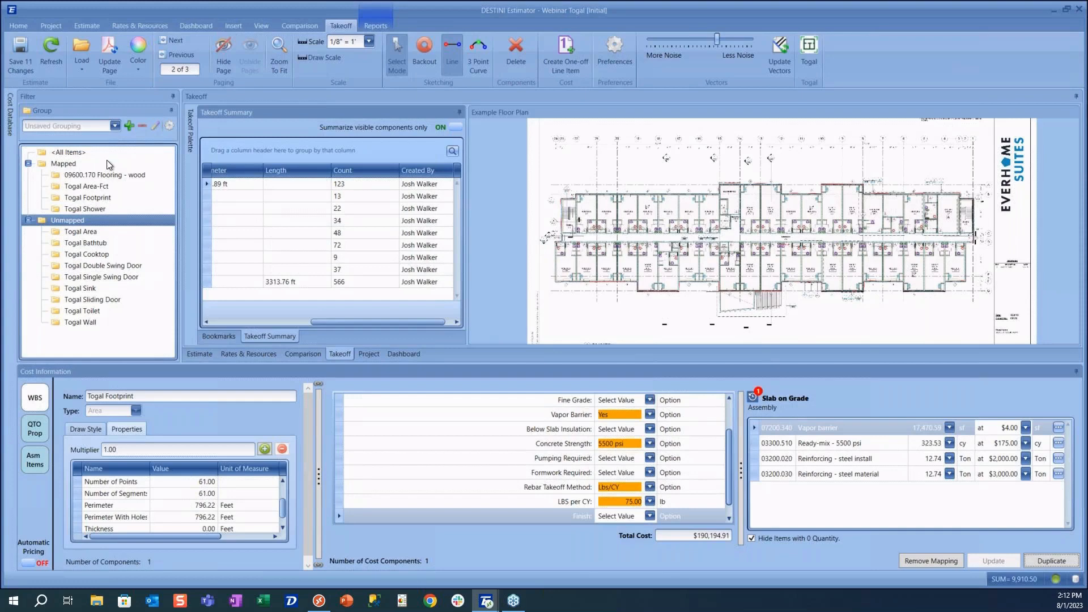
# Step: Show all takeoff items on the plan and view the line items in the cost database
pyautogui.click(73, 153)
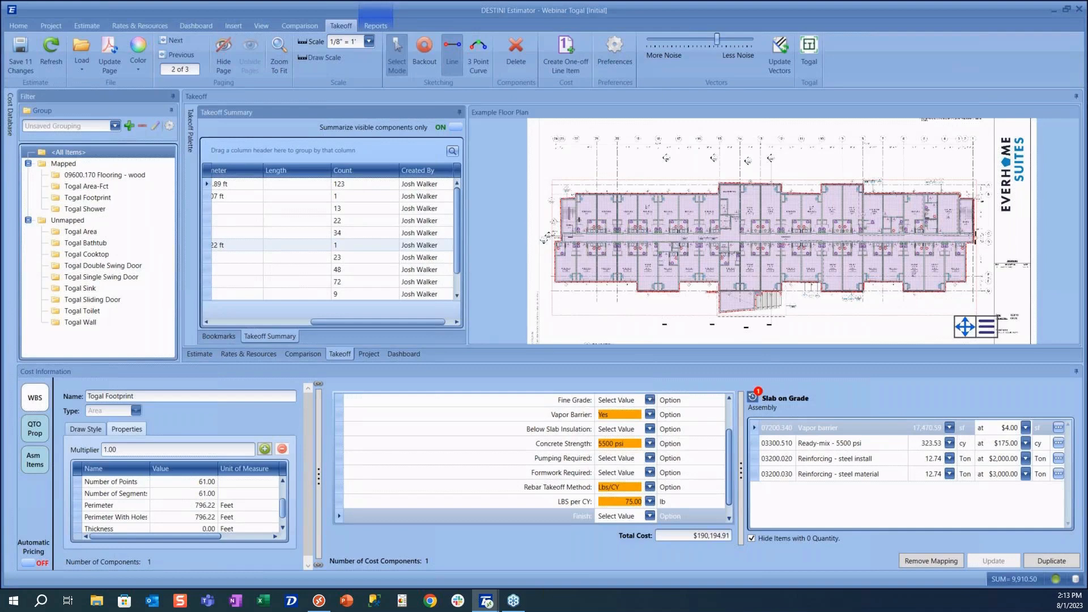
pyautogui.click(12, 110)
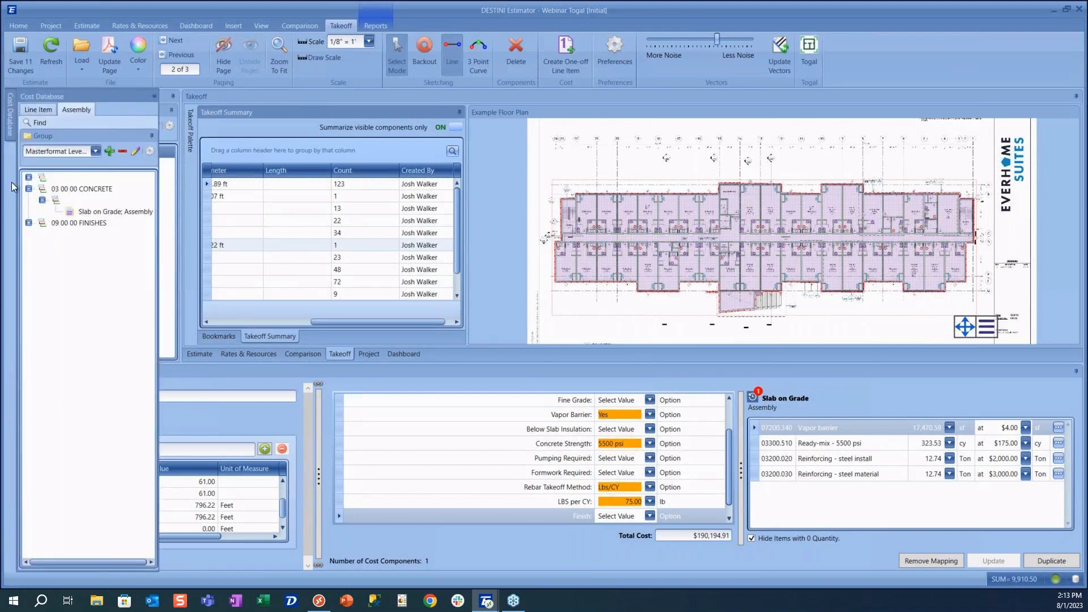
pyautogui.click(31, 114)
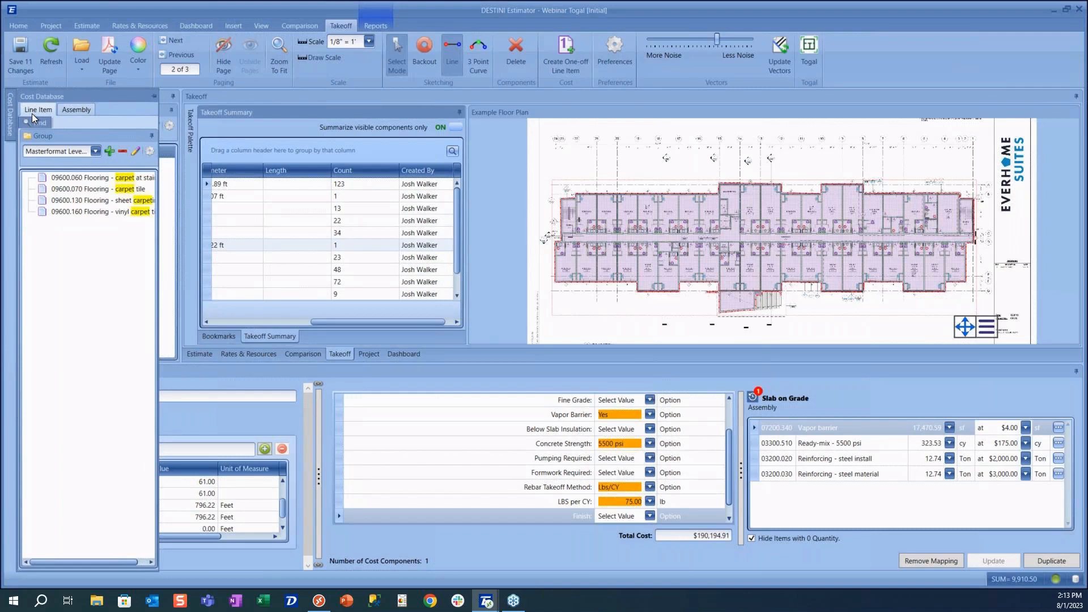
pyautogui.click(507, 216)
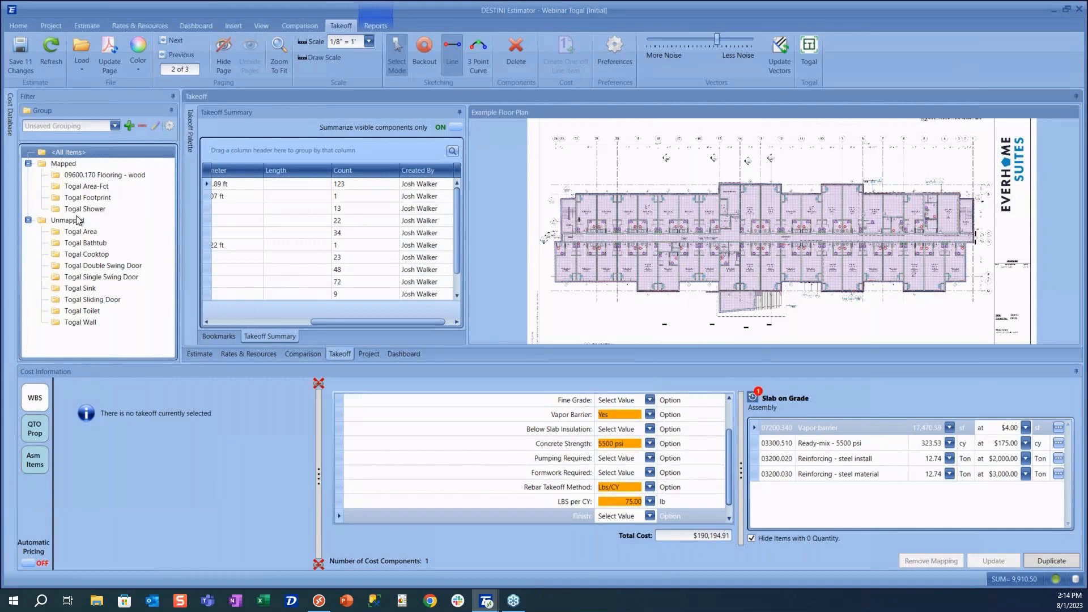
# Step: Filter to the unmapped Togal Area and select six individual bathroom areas in the suites beside the elevator, on both sides of the corridor
pyautogui.click(78, 220)
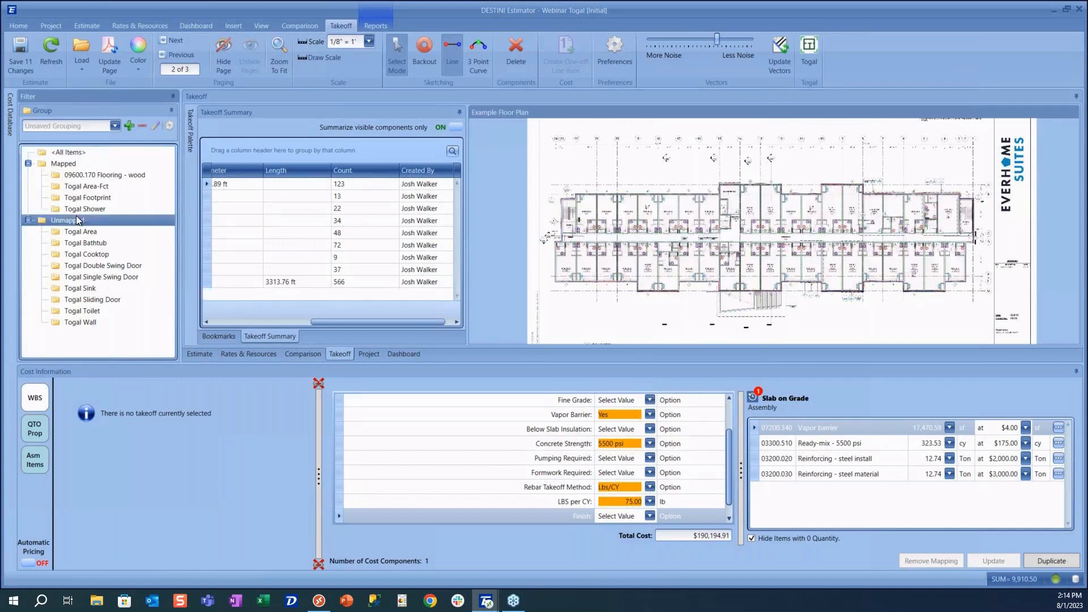
pyautogui.click(104, 232)
pyautogui.scroll(5, 608, 233)
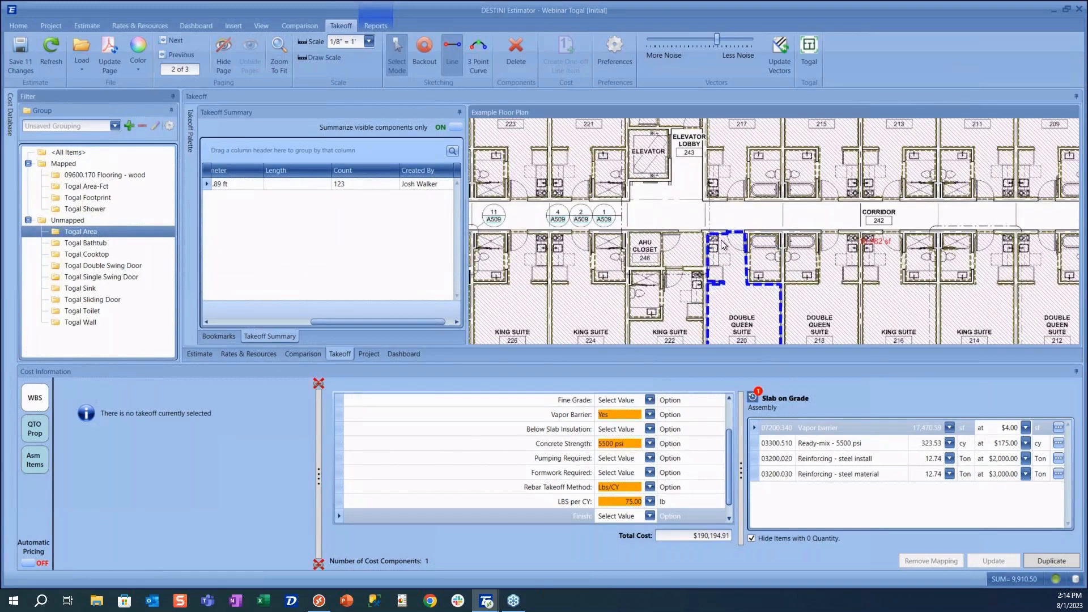
pyautogui.click(606, 264)
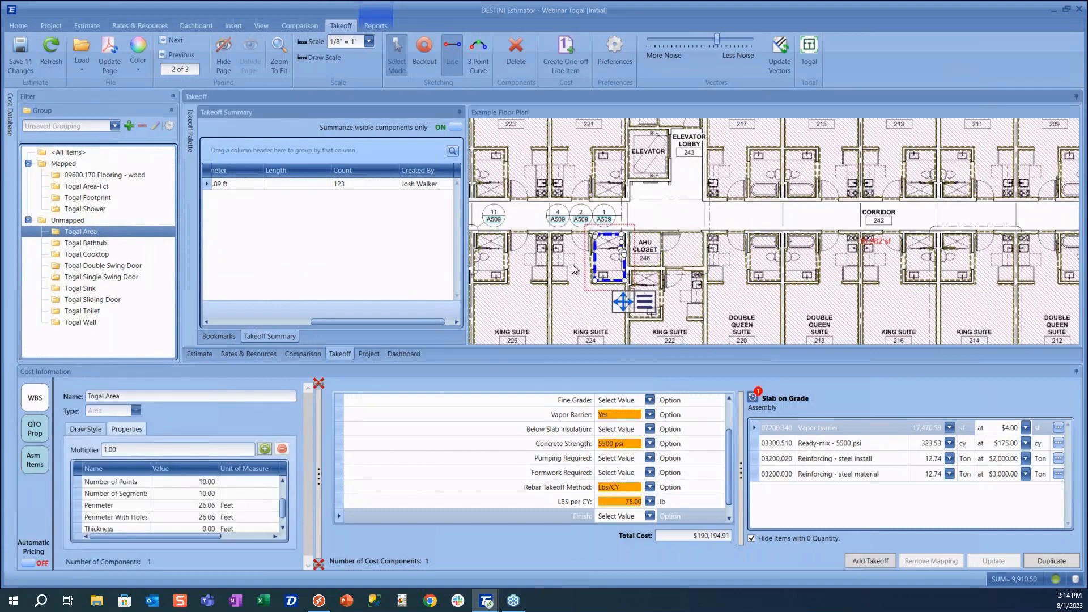
pyautogui.keyDown('ctrl'); pyautogui.click(501, 260); pyautogui.keyUp('ctrl')
pyautogui.scroll(-2, 501, 260)
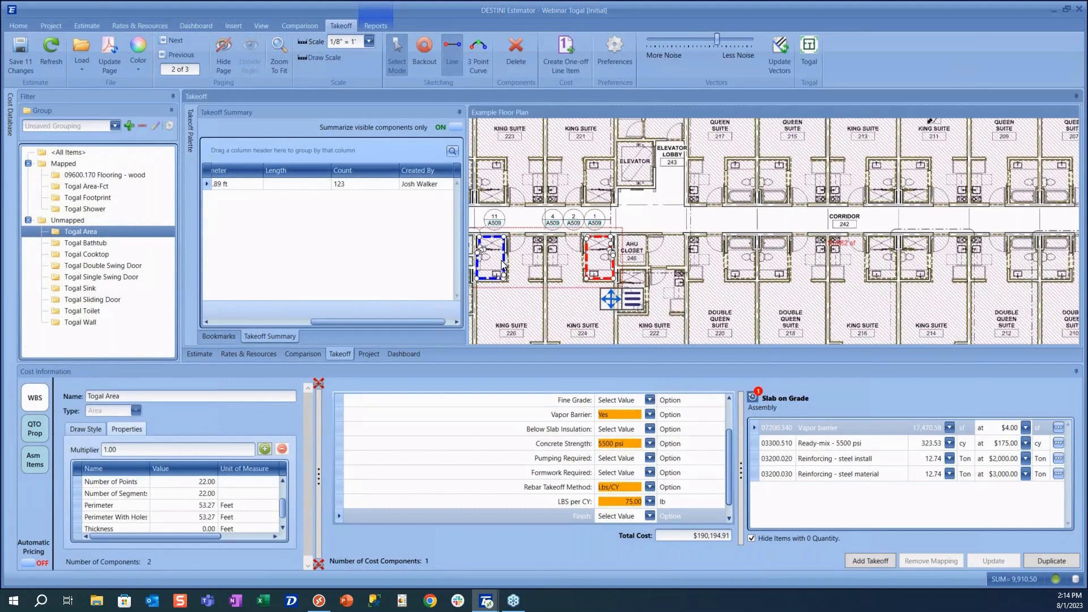
pyautogui.moveTo(583, 218); pyautogui.dragTo(729, 202)
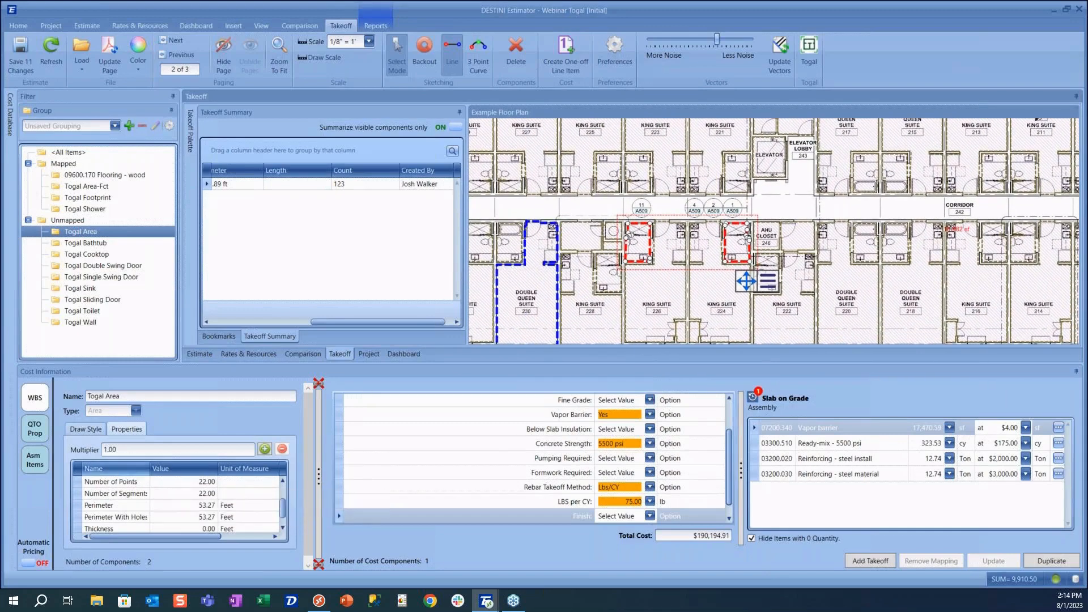
pyautogui.keyDown('ctrl'); pyautogui.click(507, 251); pyautogui.keyUp('ctrl')
pyautogui.keyDown('ctrl'); pyautogui.click(608, 176); pyautogui.keyUp('ctrl')
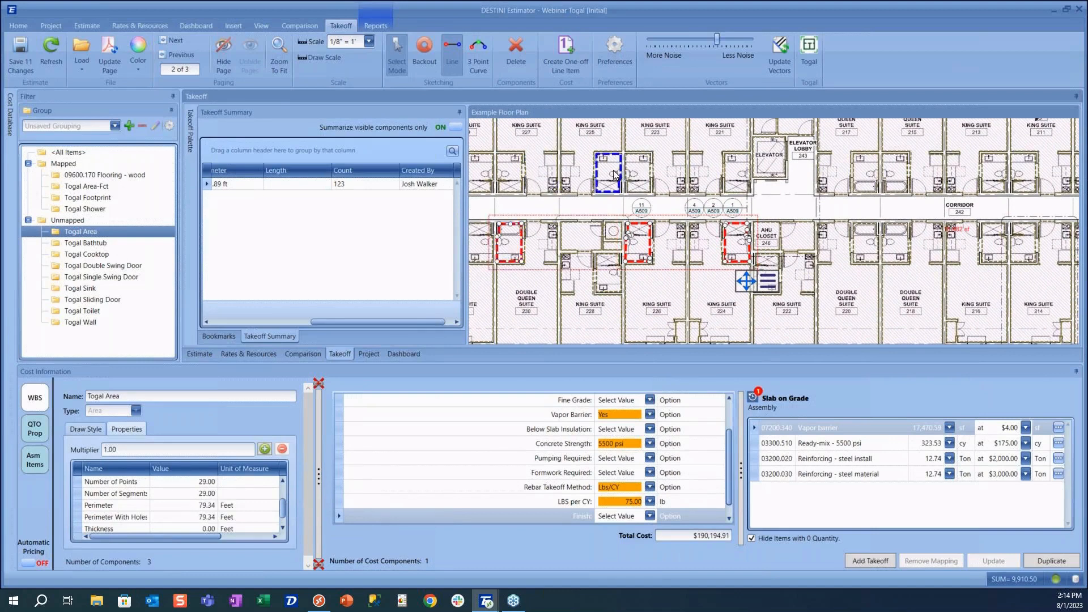
pyautogui.keyDown('ctrl'); pyautogui.click(634, 175); pyautogui.keyUp('ctrl')
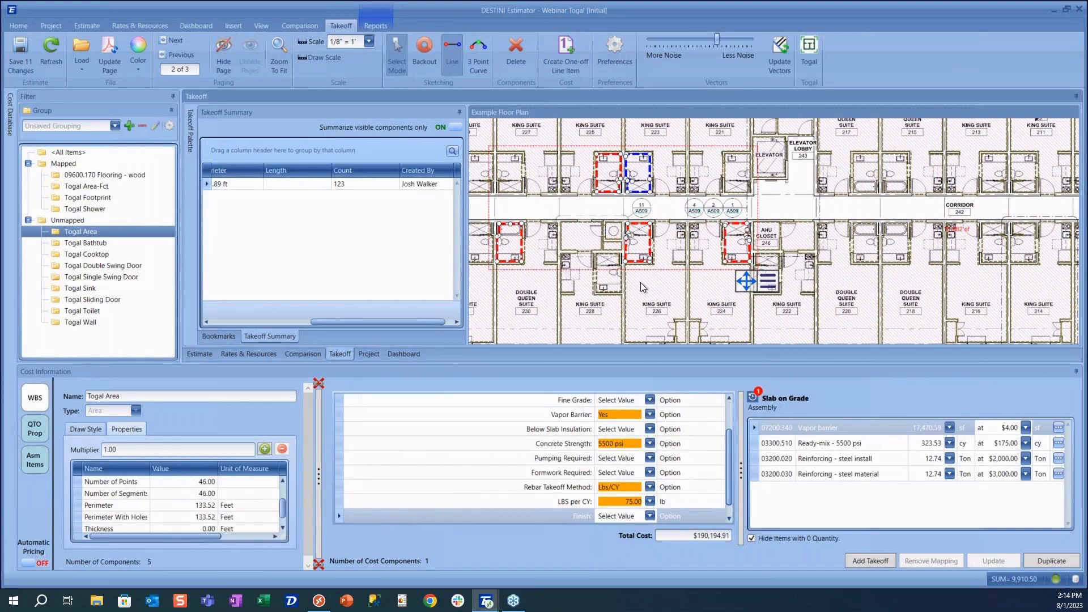
pyautogui.keyDown('ctrl'); pyautogui.click(734, 180); pyautogui.keyUp('ctrl')
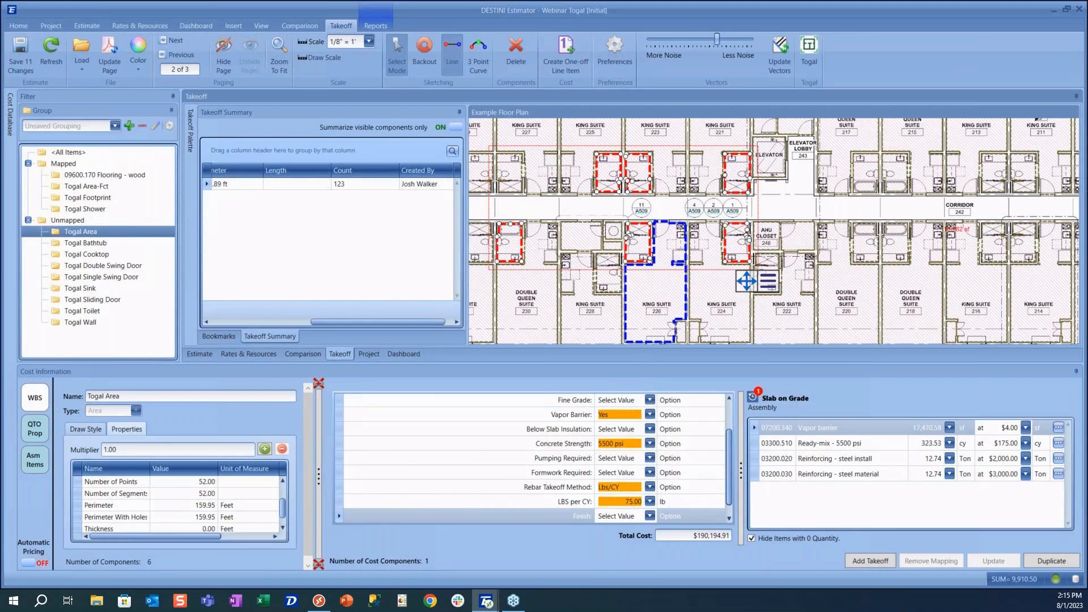
# Step: Show all unmapped components and stop limiting the takeoff summary to visible components only
pyautogui.click(63, 220)
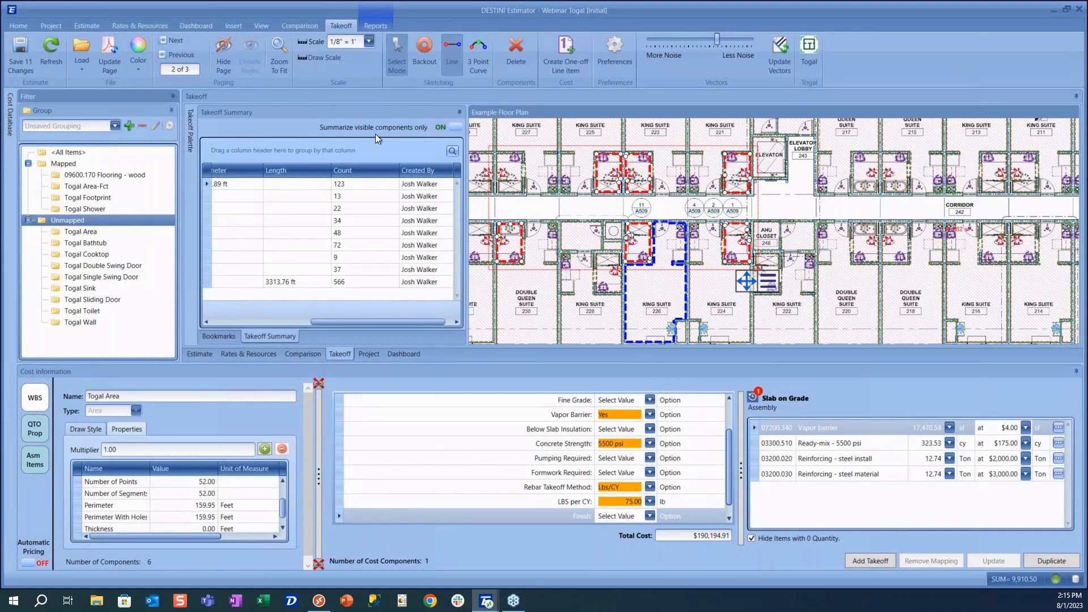
pyautogui.click(455, 128)
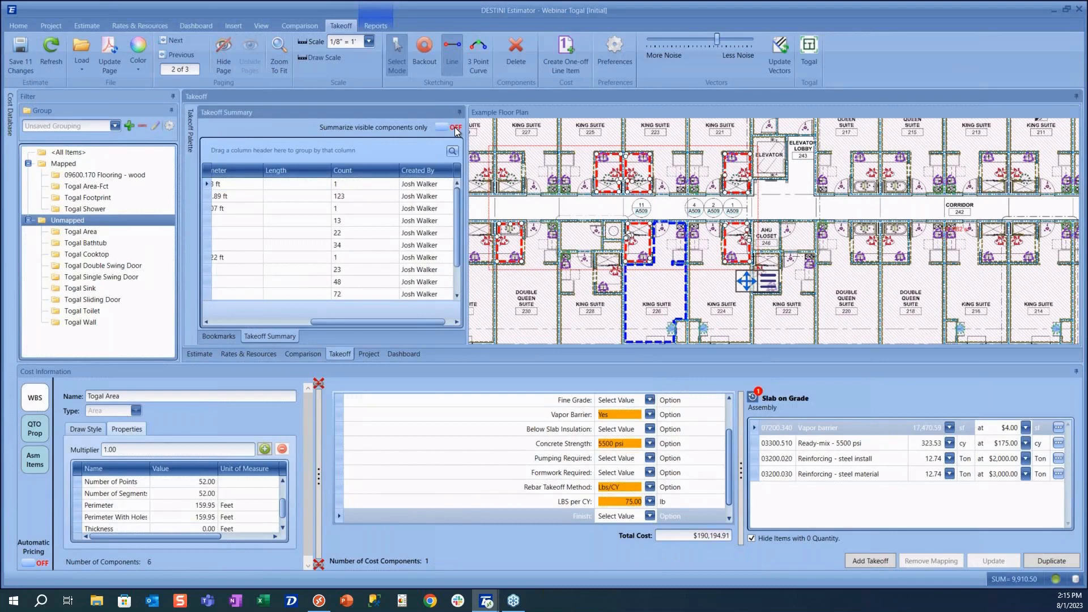